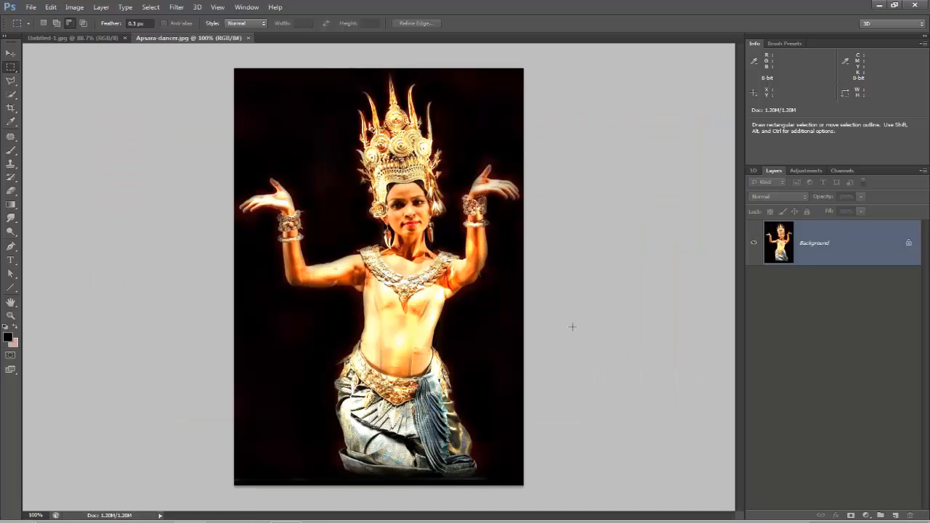
# Step: Select the black background around the dancer with the Magic Wand at tolerance 32 and invert the selection
pyautogui.click(11, 95)
pyautogui.click(41, 103)
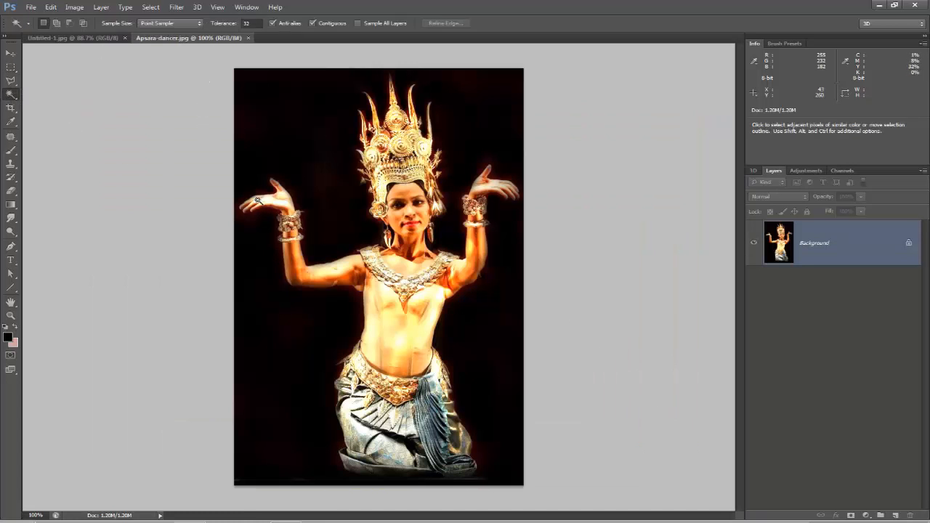
pyautogui.click(300, 163)
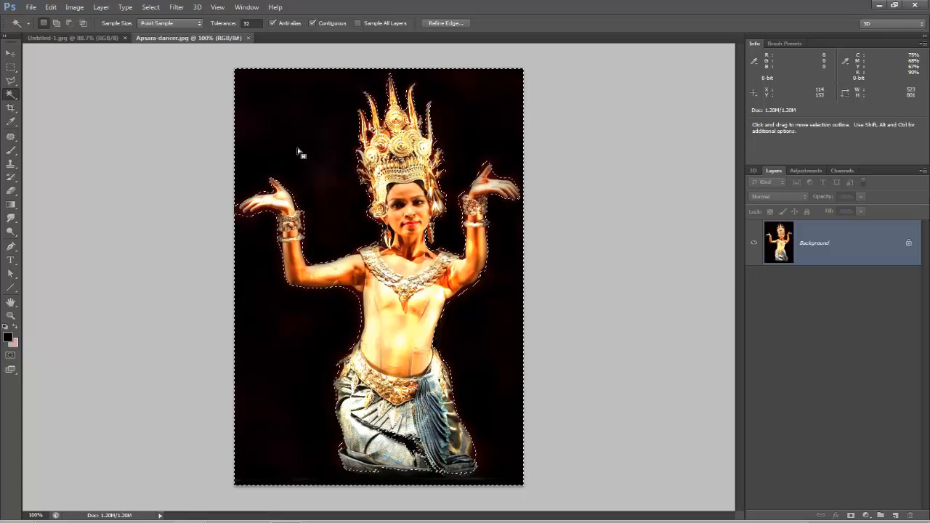
pyautogui.click(153, 6)
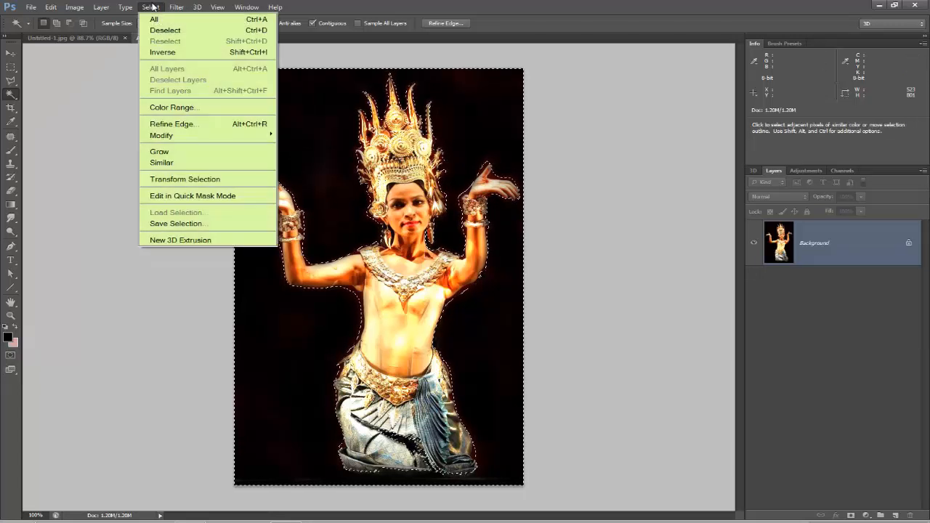
pyautogui.click(164, 52)
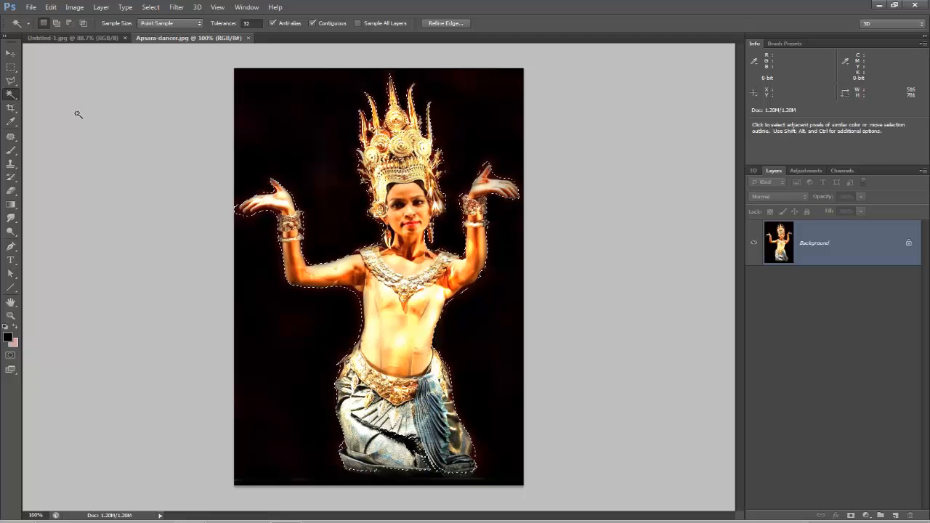
# Step: Refine the dancer selection with Quick Selection, subtracting the stray area beside the raised hand at the image's edge and adding the dark gaps in the skirt
pyautogui.rightClick(11, 94)
pyautogui.click(66, 92)
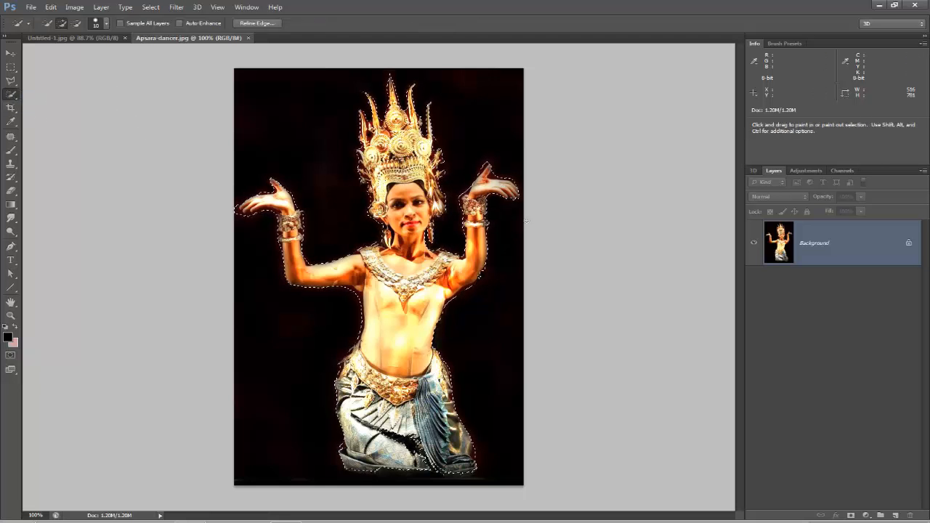
pyautogui.press('alt')
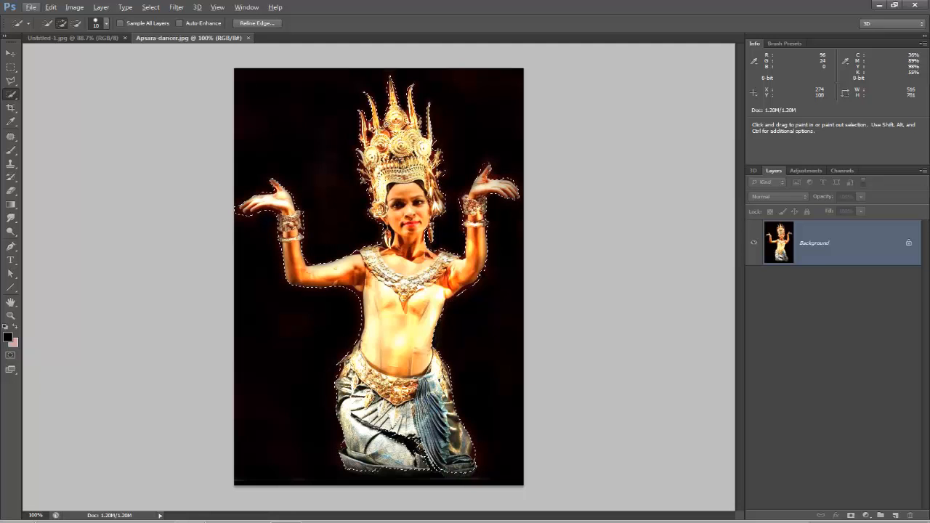
pyautogui.press('alt')
pyautogui.press('alt')
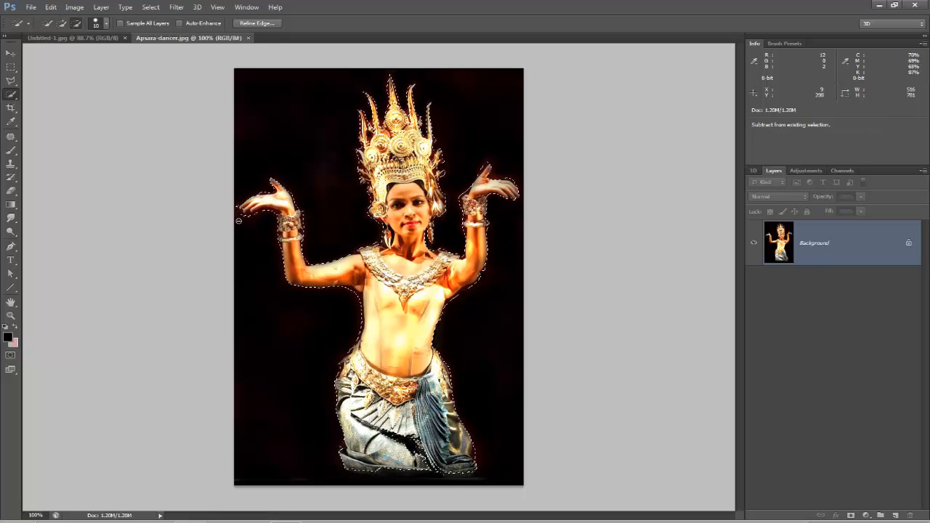
pyautogui.keyDown('alt'); pyautogui.click(241, 217); pyautogui.keyUp('alt')
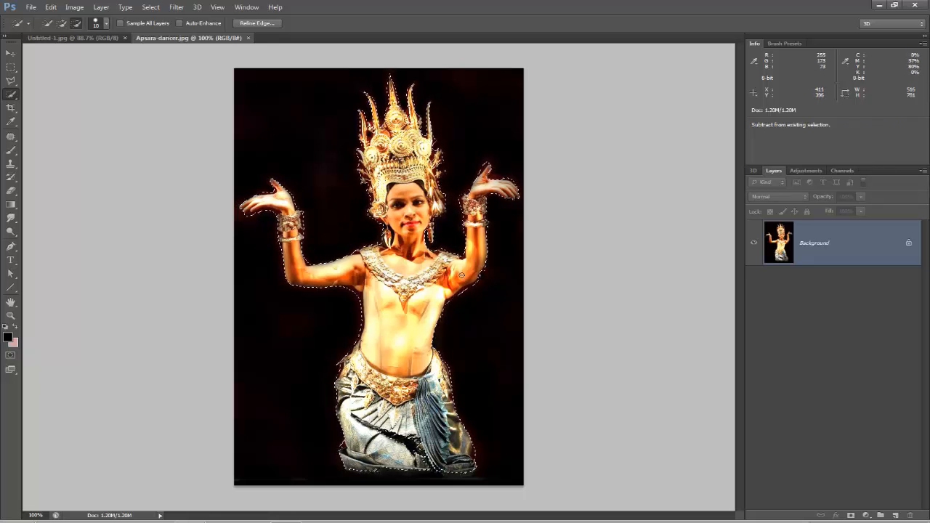
pyautogui.press('alt')
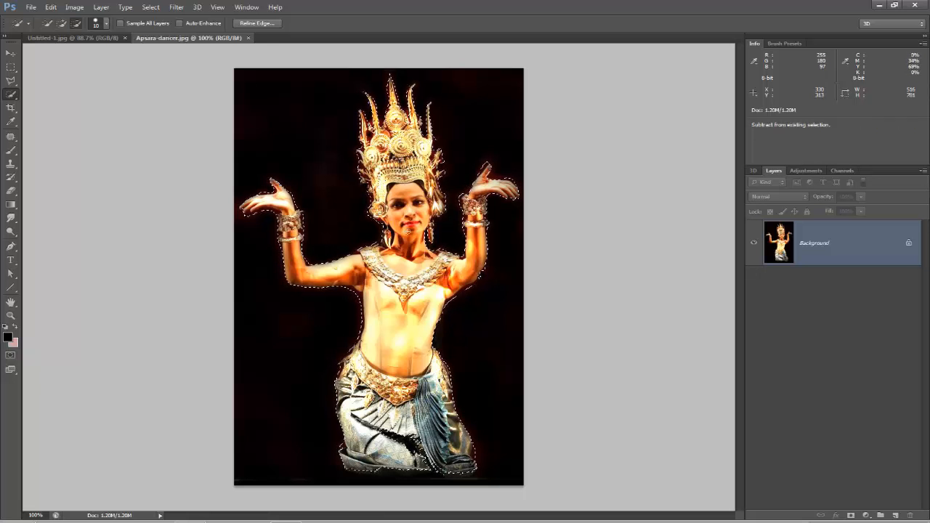
pyautogui.moveTo(405, 446); pyautogui.dragTo(419, 463)
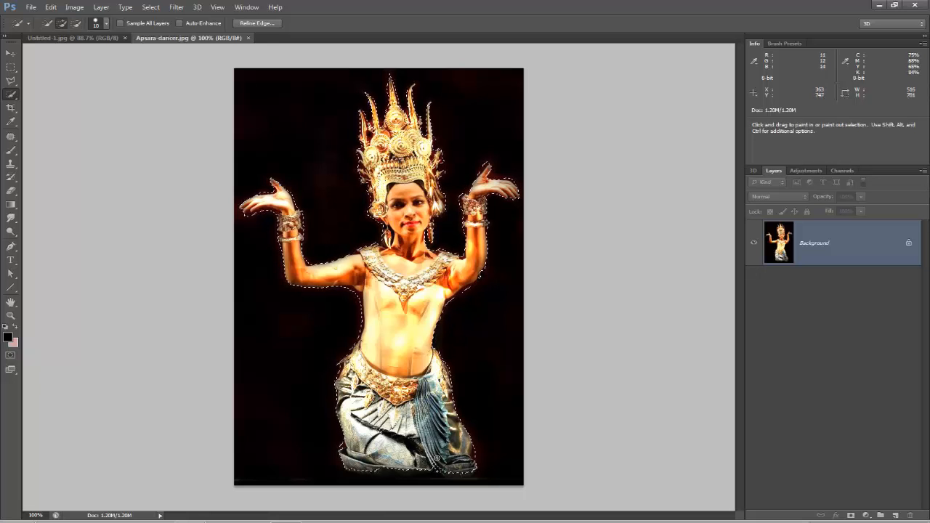
pyautogui.moveTo(373, 428); pyautogui.dragTo(397, 444)
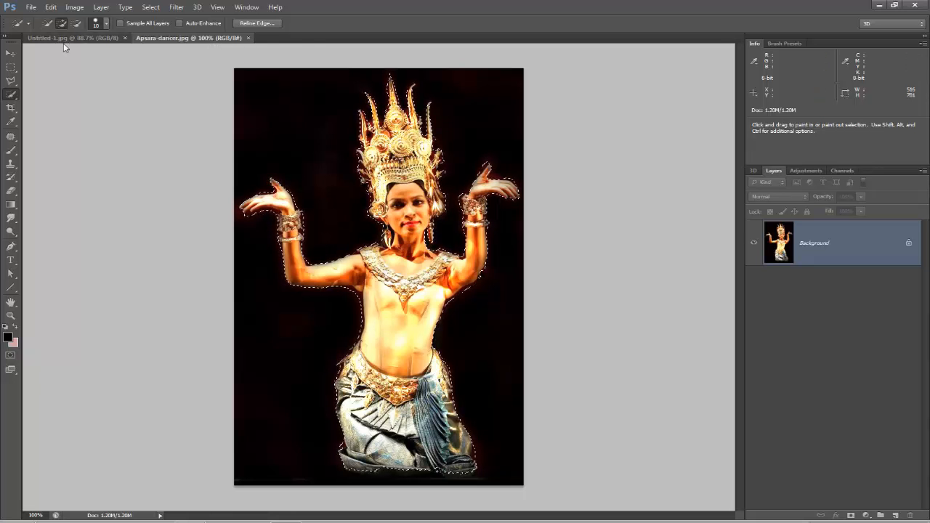
# Step: Float the dancer image's window and move the selected dancer onto the wood-plank image as a new layer
pyautogui.click(10, 54)
pyautogui.moveTo(187, 37); pyautogui.dragTo(17, 138)
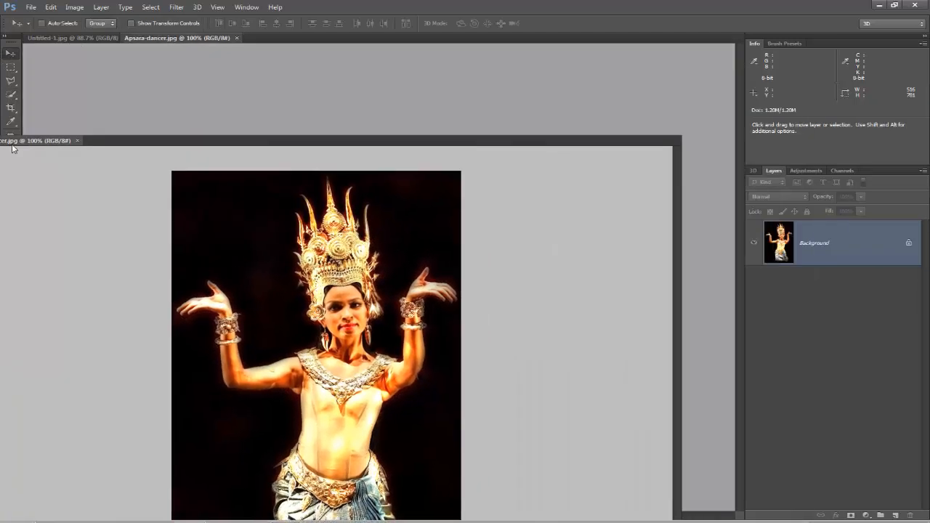
pyautogui.moveTo(133, 268); pyautogui.dragTo(368, 244)
pyautogui.click(250, 139)
pyautogui.moveTo(375, 343); pyautogui.dragTo(391, 277)
# Step: Scale the dancer layer to about 93% width and 87% height and position it near the middle of the wood background
pyautogui.click(51, 8)
pyautogui.click(95, 226)
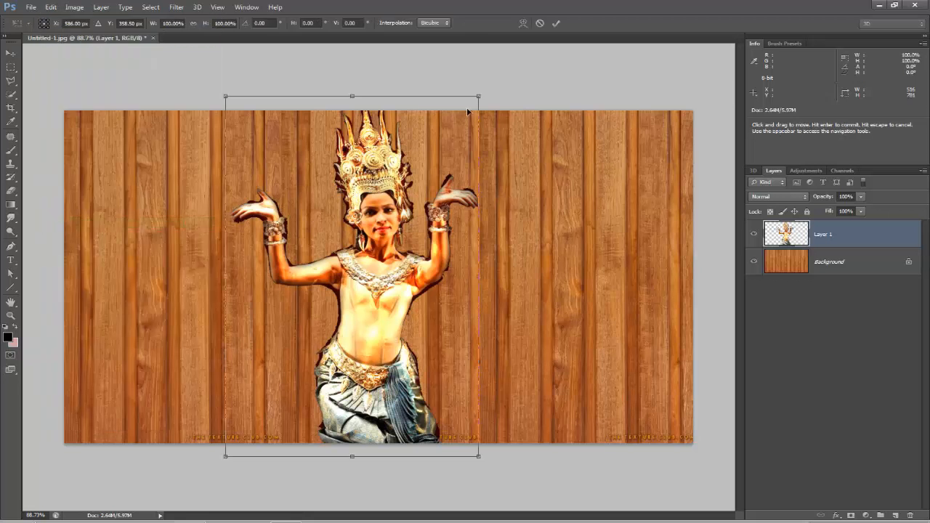
pyautogui.moveTo(478, 96); pyautogui.dragTo(461, 136)
pyautogui.moveTo(384, 318); pyautogui.dragTo(404, 316)
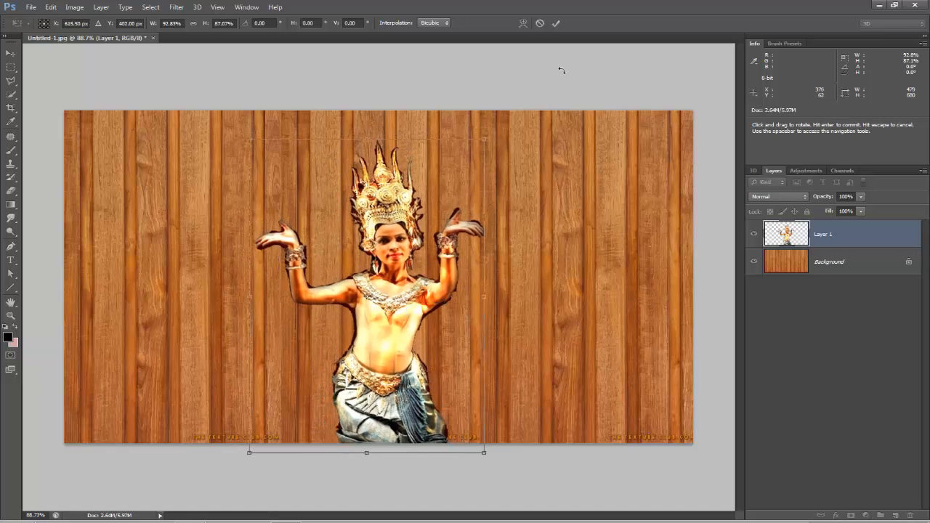
pyautogui.click(558, 25)
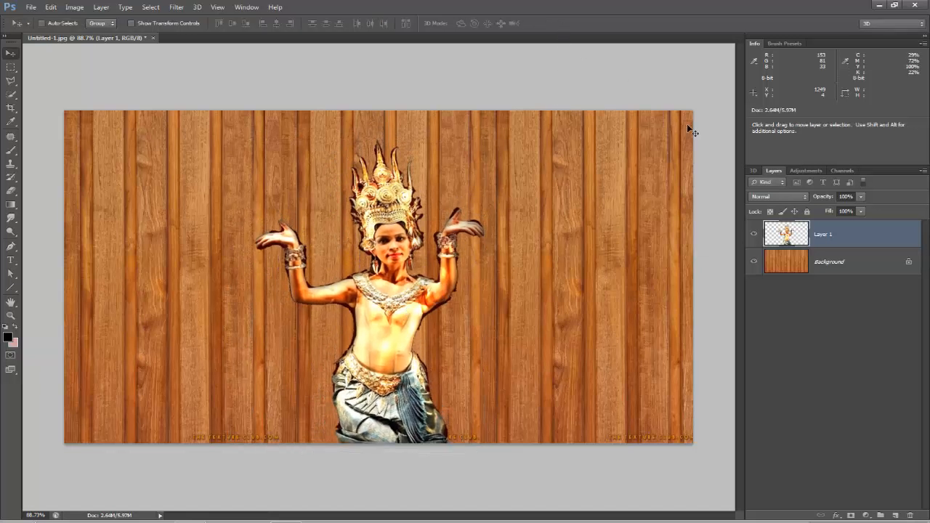
# Step: Add a Bevel & Emboss effect to the dancer layer with Inner Bevel style, Chisel Hard technique and 1000% depth
pyautogui.doubleClick(870, 241)
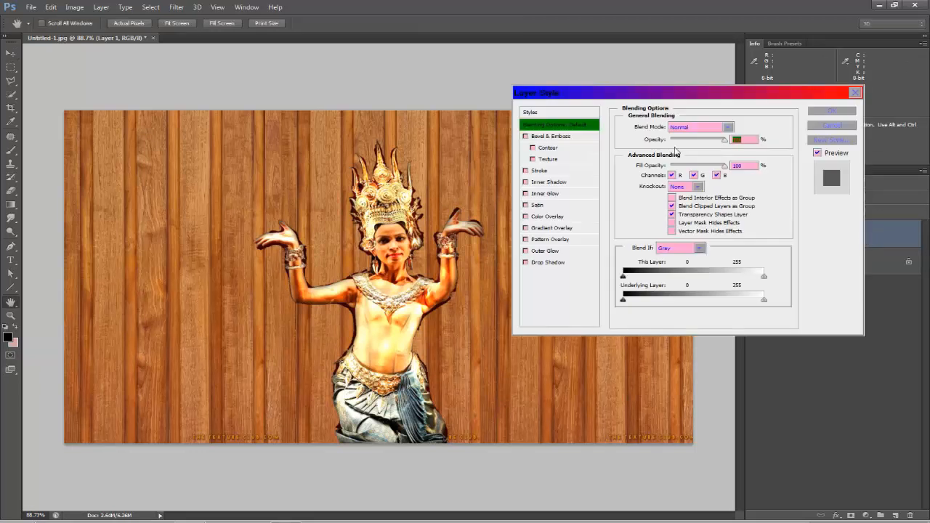
pyautogui.click(538, 137)
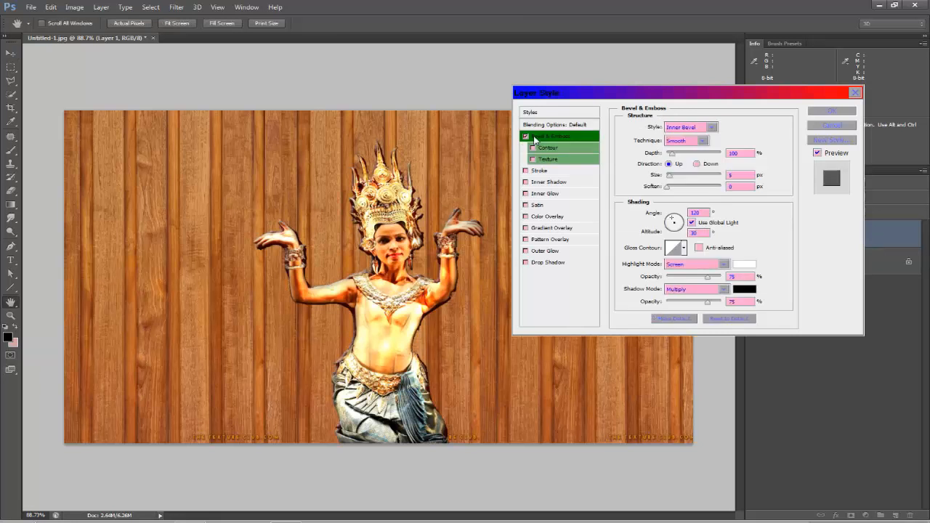
pyautogui.moveTo(671, 155); pyautogui.dragTo(722, 158)
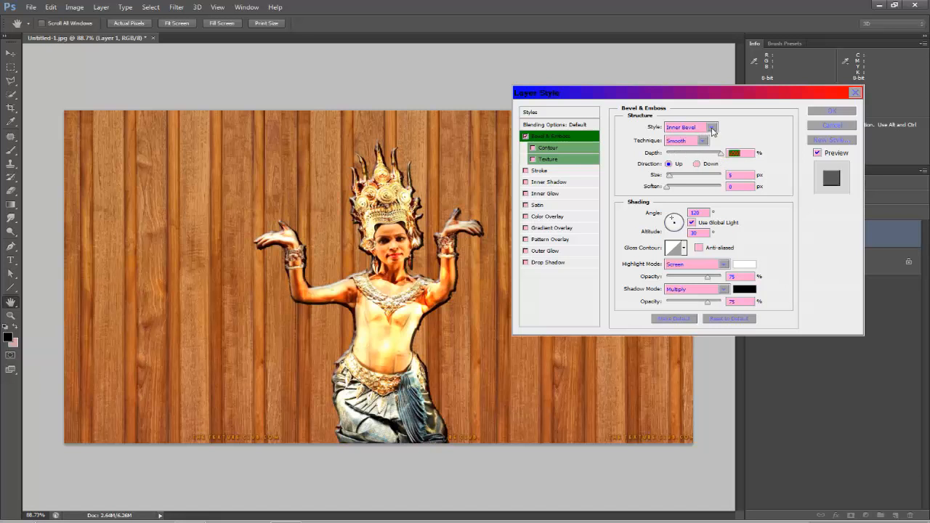
pyautogui.click(710, 129)
pyautogui.click(692, 151)
pyautogui.click(704, 141)
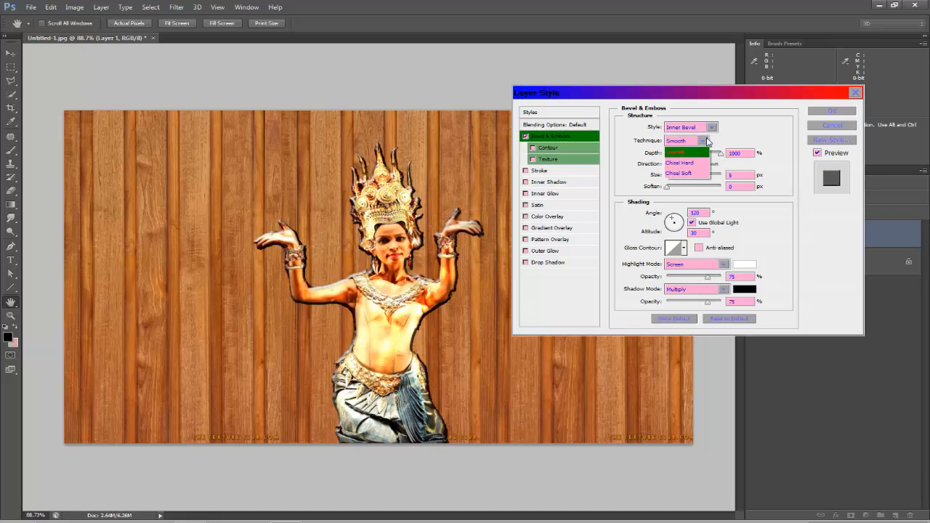
pyautogui.click(696, 164)
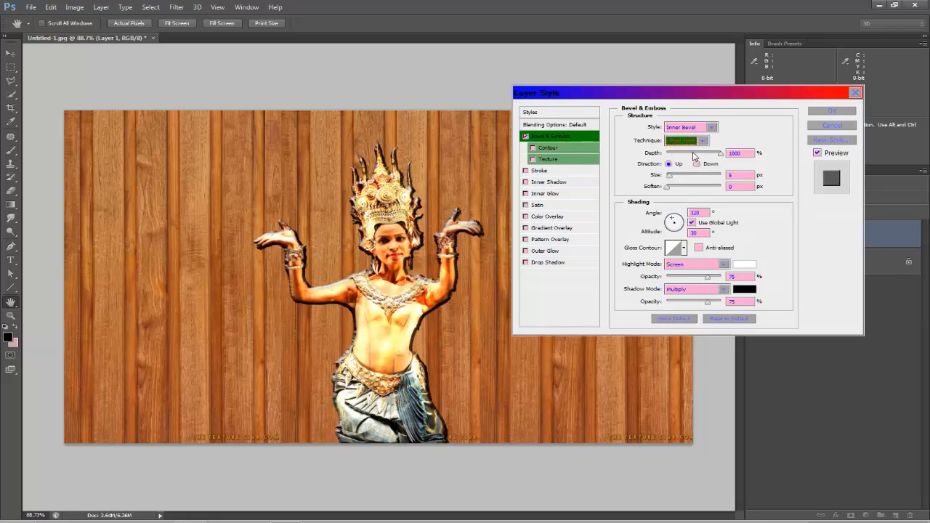
# Step: Lower the bevel's depth to slightly below 511% and fine-tune its size, with soften at 0 px
pyautogui.click(670, 187)
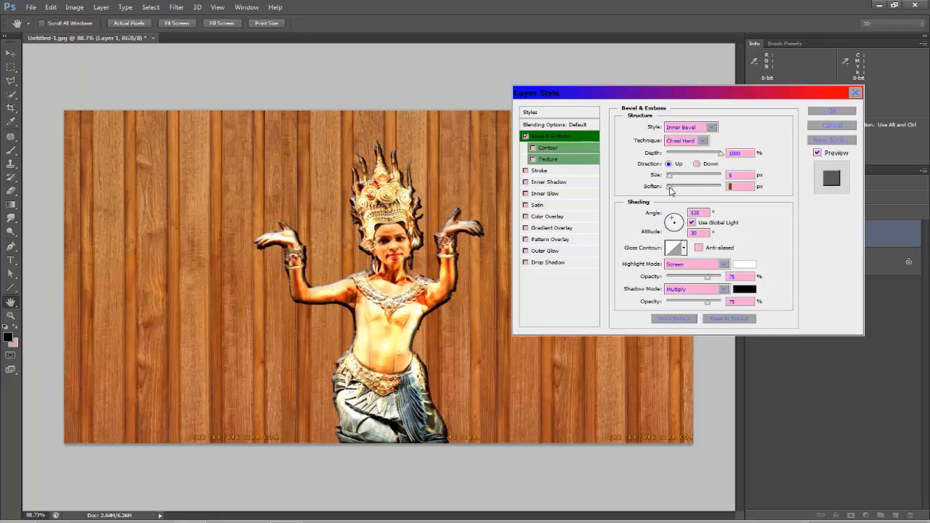
pyautogui.moveTo(671, 190)
pyautogui.mouseDown()
pyautogui.moveTo(688, 192)
pyautogui.moveTo(664, 191)
pyautogui.moveTo(680, 179)
pyautogui.moveTo(670, 176)
pyautogui.mouseUp()
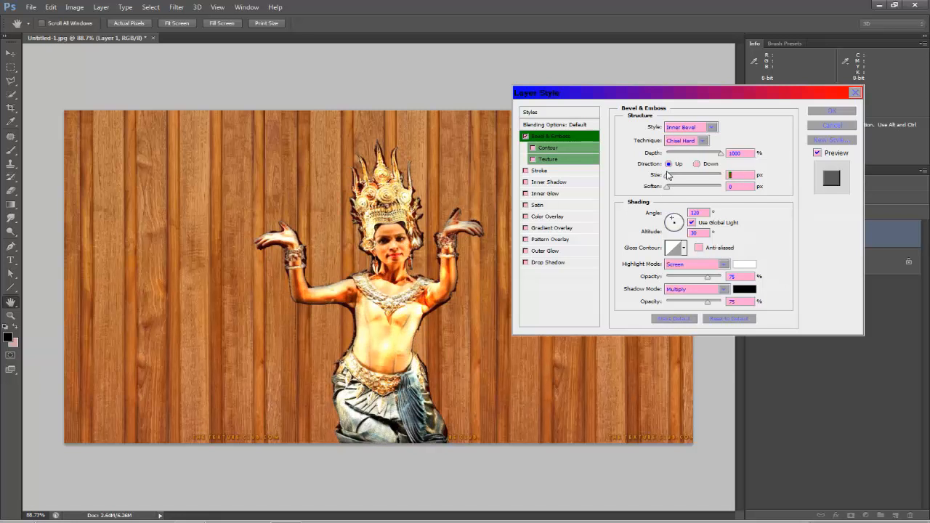
pyautogui.moveTo(671, 175); pyautogui.dragTo(668, 175)
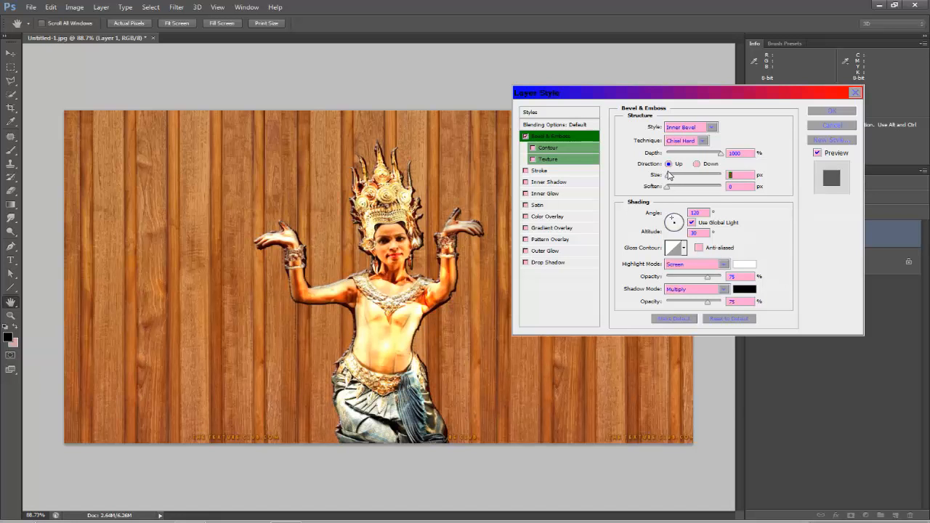
pyautogui.moveTo(721, 154); pyautogui.dragTo(695, 158)
pyautogui.click(667, 188)
pyautogui.click(669, 178)
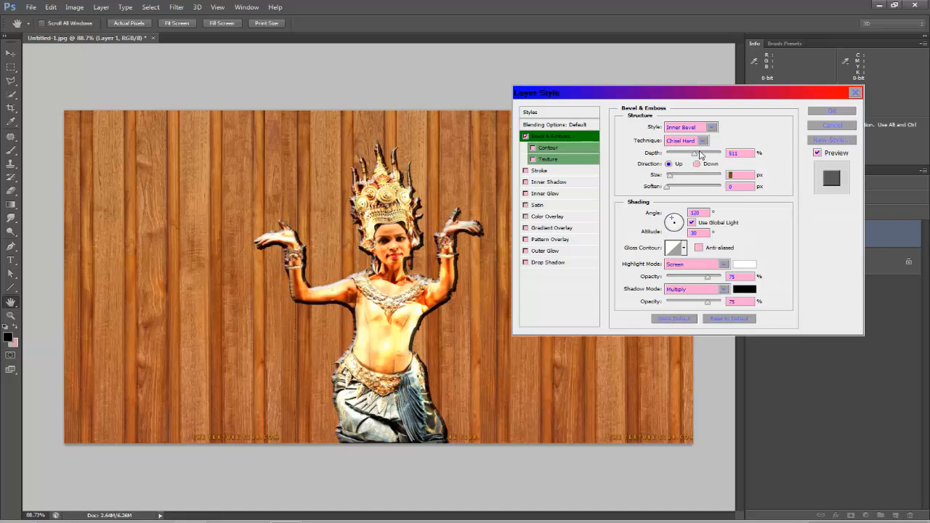
pyautogui.moveTo(696, 155)
pyautogui.mouseDown()
pyautogui.moveTo(682, 155)
pyautogui.moveTo(708, 155)
pyautogui.moveTo(691, 155)
pyautogui.mouseUp()
# Step: Add an Inner Shadow effect to the dancer layer with a 68° angle and 99% opacity
pyautogui.click(561, 182)
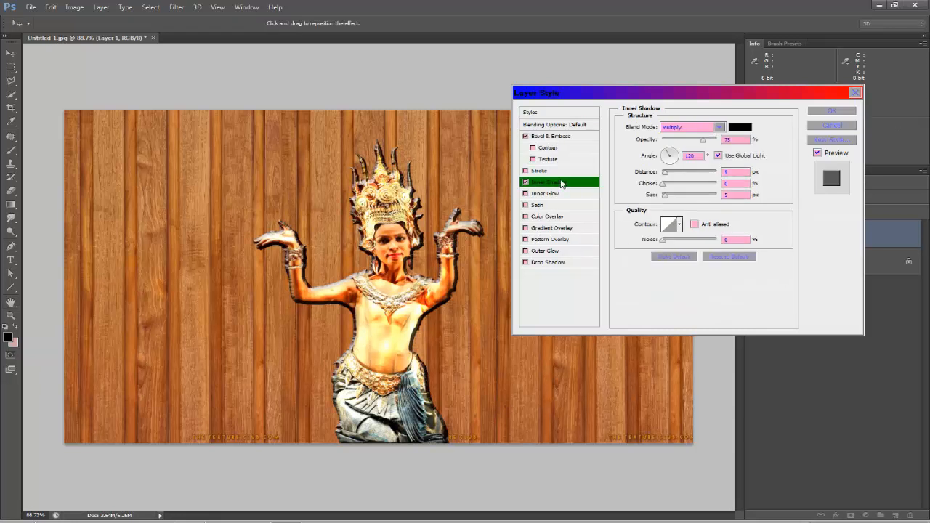
pyautogui.click(675, 155)
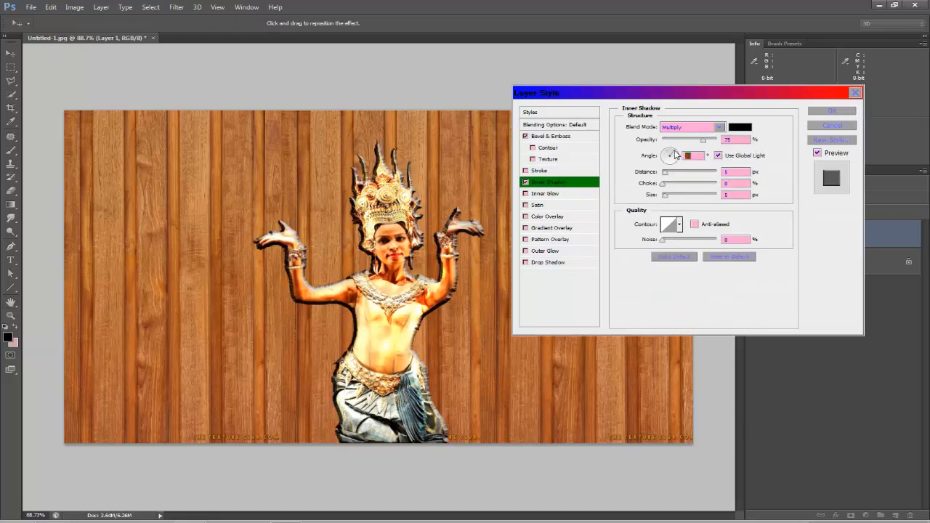
pyautogui.click(675, 156)
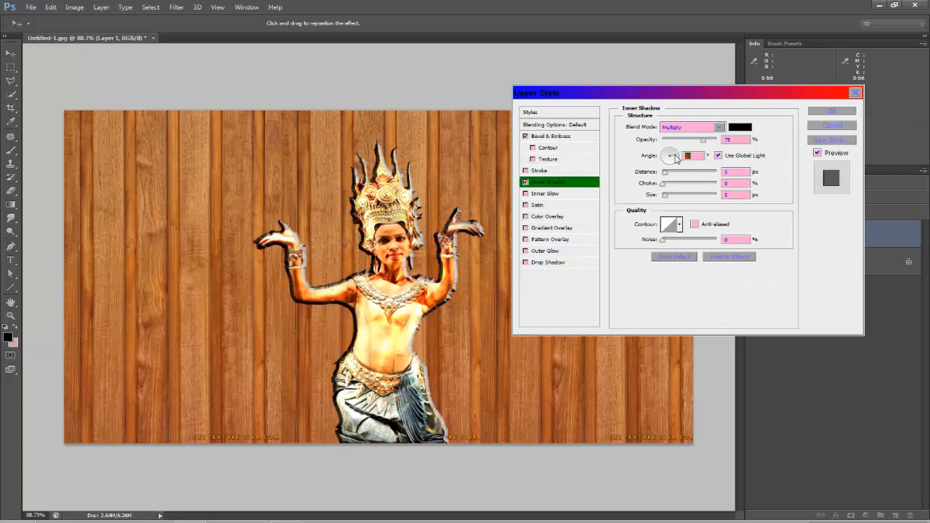
pyautogui.moveTo(675, 154); pyautogui.dragTo(674, 152)
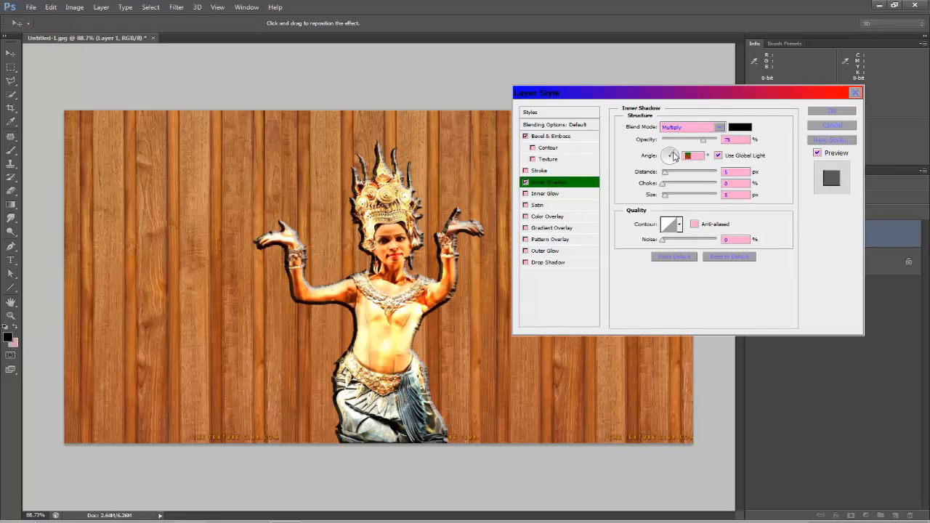
pyautogui.moveTo(673, 155)
pyautogui.mouseDown()
pyautogui.moveTo(705, 139)
pyautogui.moveTo(689, 140)
pyautogui.moveTo(717, 143)
pyautogui.mouseUp()
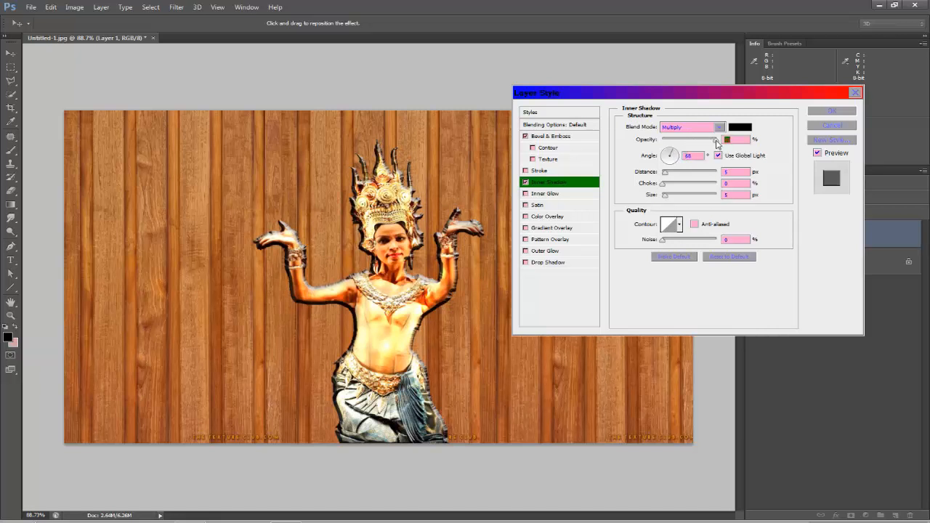
# Step: Set the inner shadow's distance to 11 px and choke to 6%, reduce its size, and apply the layer style
pyautogui.moveTo(667, 174); pyautogui.dragTo(669, 174)
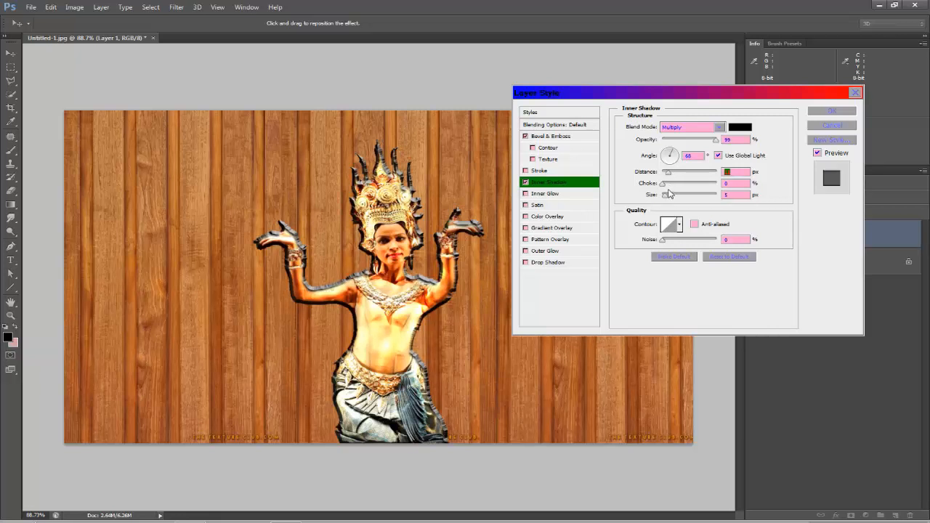
pyautogui.moveTo(663, 184)
pyautogui.mouseDown()
pyautogui.moveTo(673, 184)
pyautogui.moveTo(666, 181)
pyautogui.moveTo(674, 200)
pyautogui.moveTo(663, 193)
pyautogui.mouseUp()
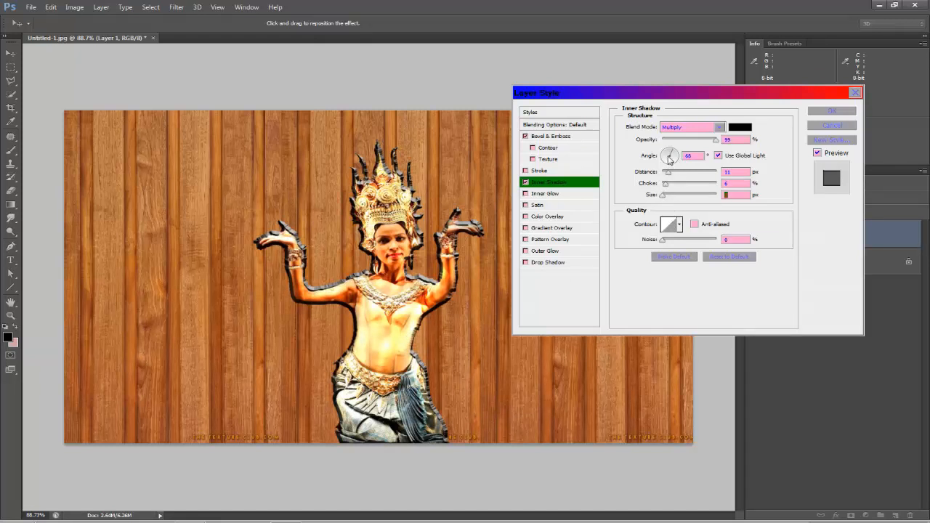
pyautogui.click(832, 110)
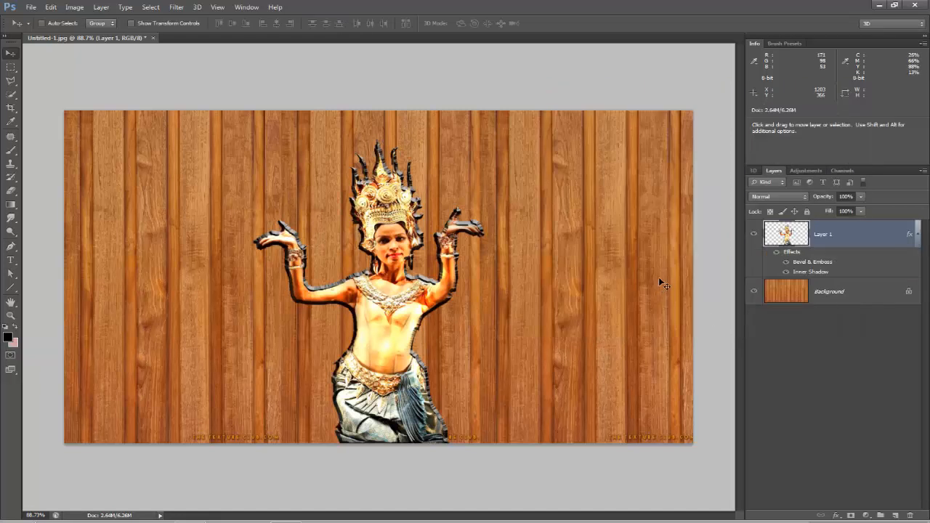
# Step: Collapse the dancer layer's effects list and set the layer's blend mode to Multiply
pyautogui.click(918, 234)
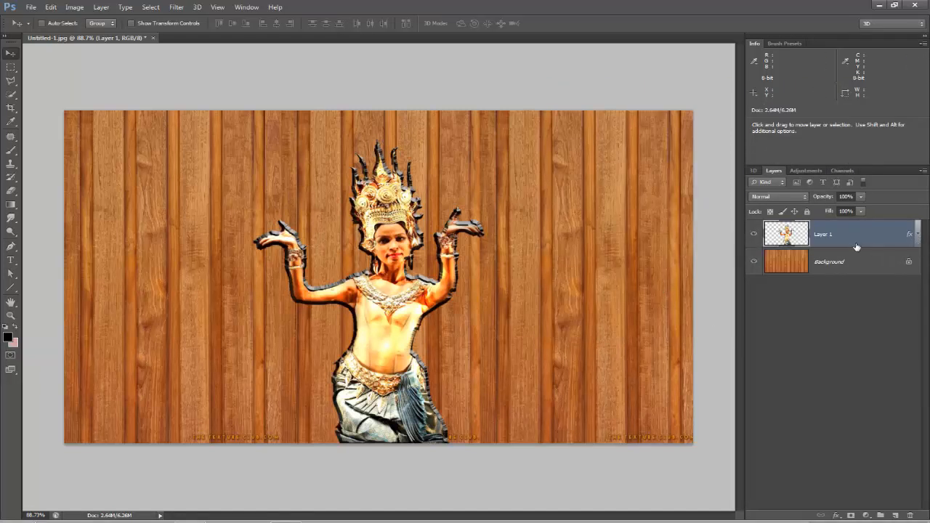
pyautogui.click(785, 197)
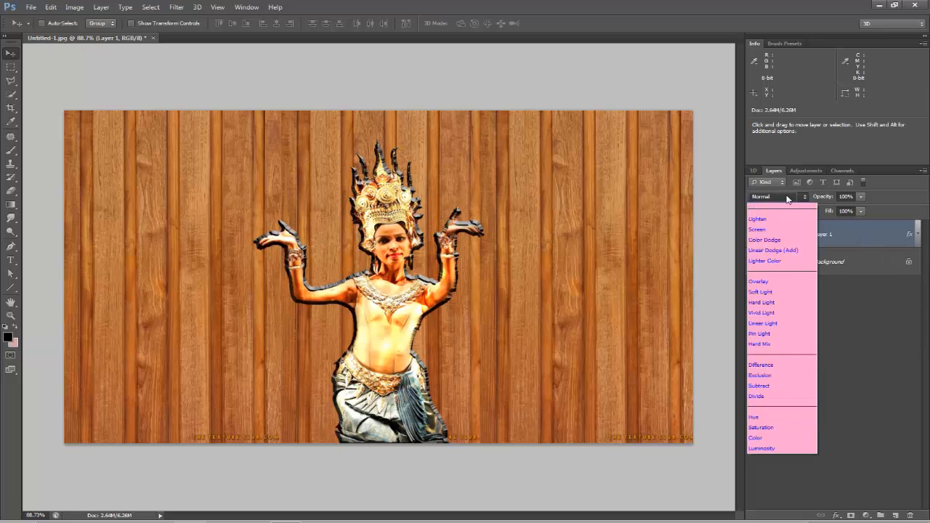
pyautogui.click(772, 252)
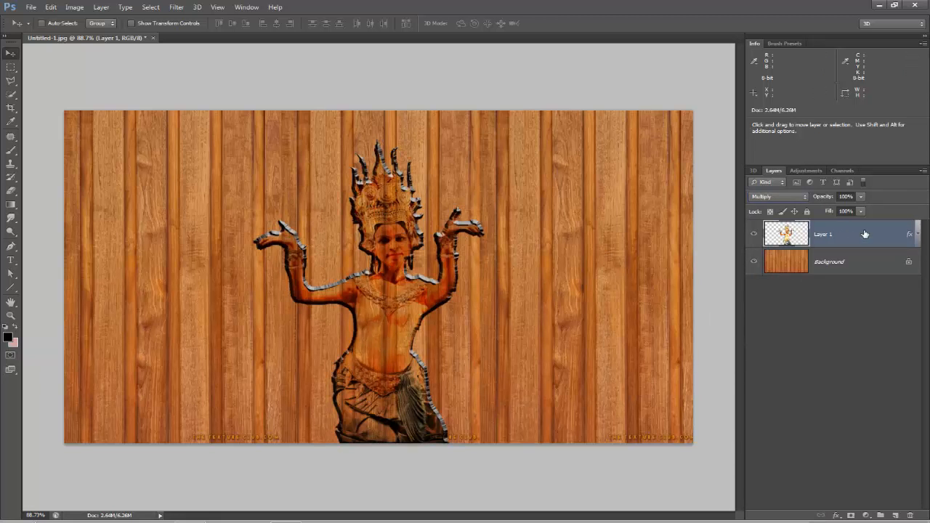
# Step: Duplicate the dancer layer, expand the copy's effects list and hide all of the copy's layer effects
pyautogui.moveTo(877, 241); pyautogui.dragTo(894, 516)
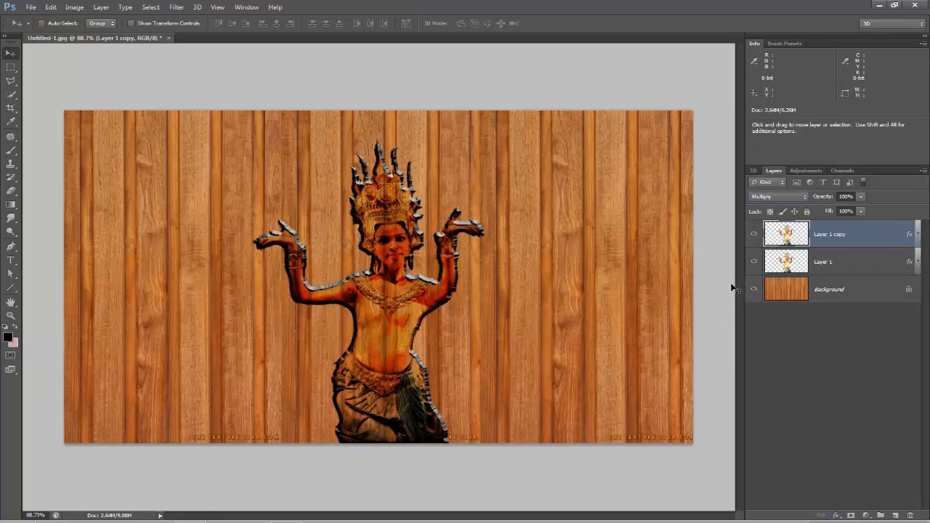
pyautogui.click(918, 235)
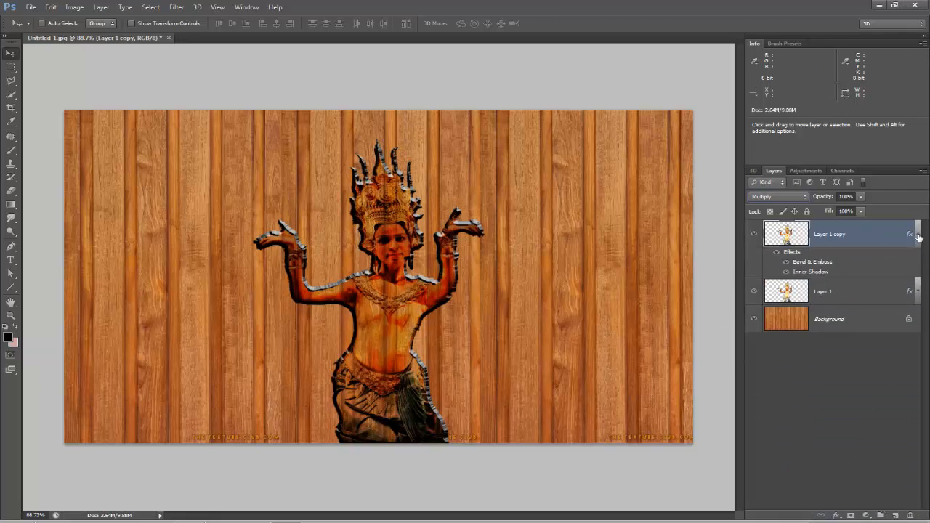
pyautogui.click(786, 261)
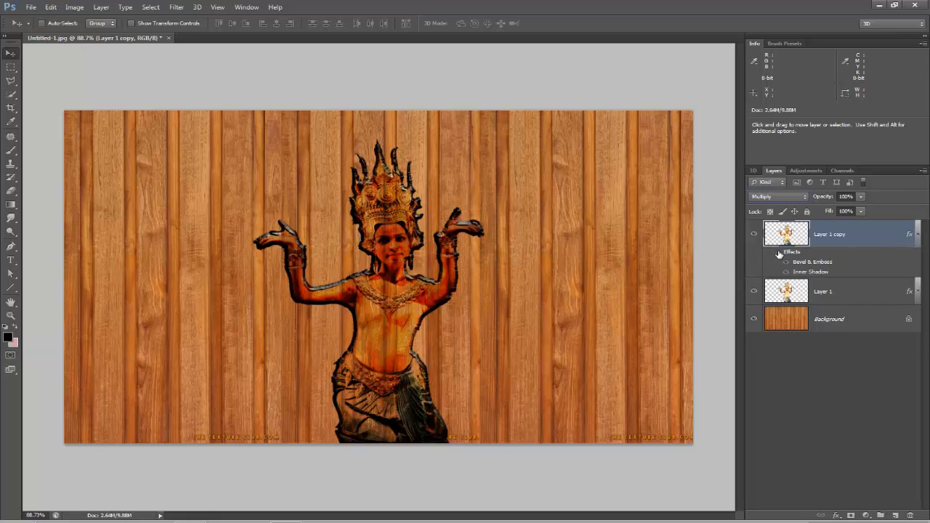
pyautogui.click(786, 262)
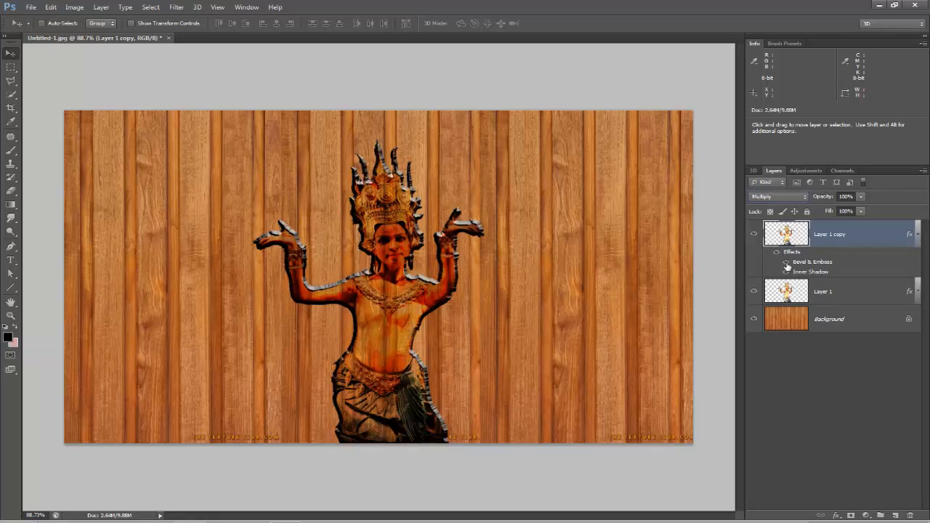
pyautogui.click(786, 261)
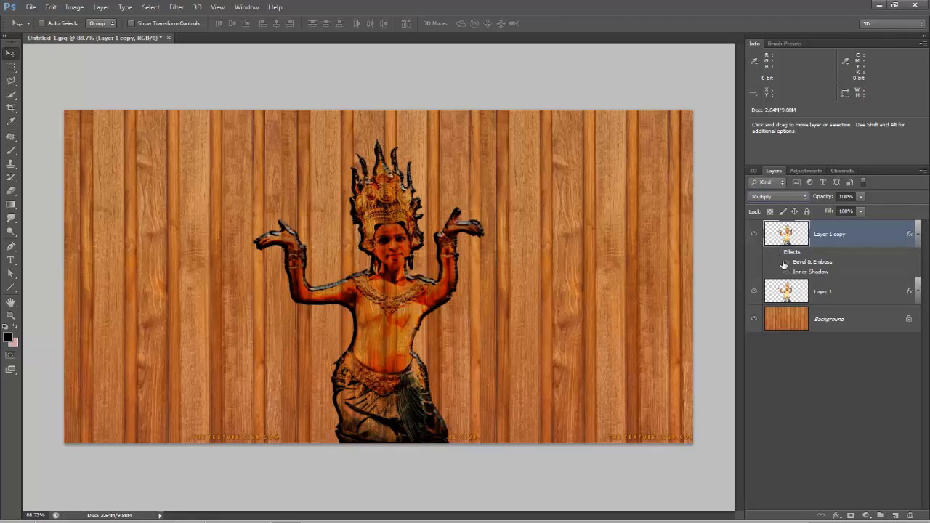
pyautogui.click(785, 263)
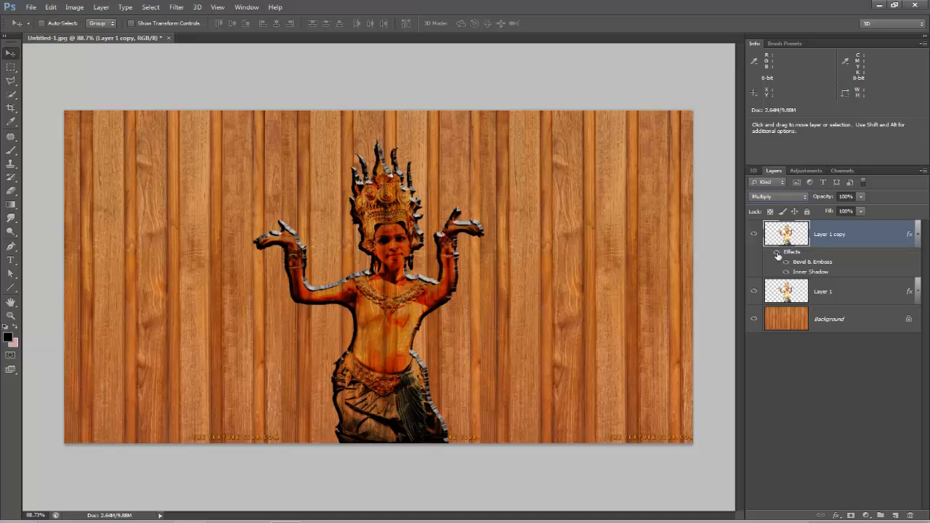
pyautogui.click(778, 254)
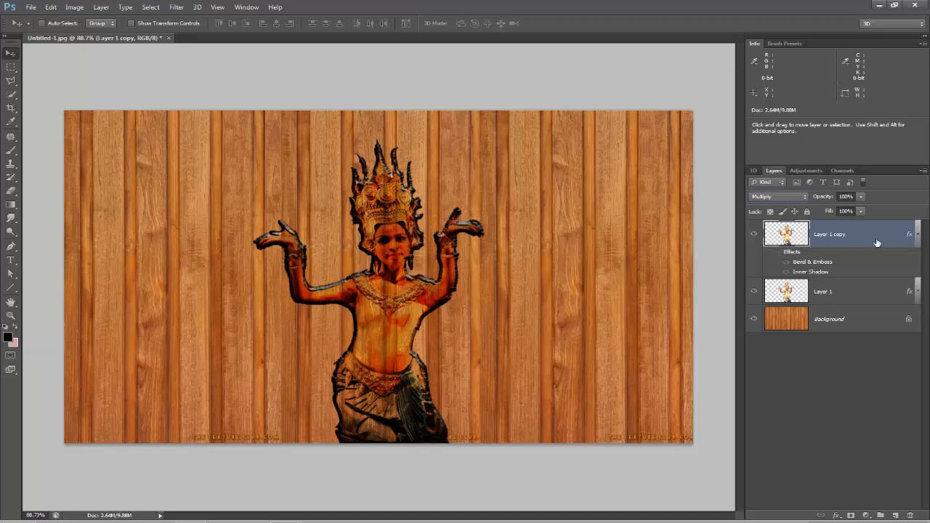
# Step: Try the Normal and Screen blend modes on the dancer copy, set it to Lighten, and collapse its effects list
pyautogui.click(792, 197)
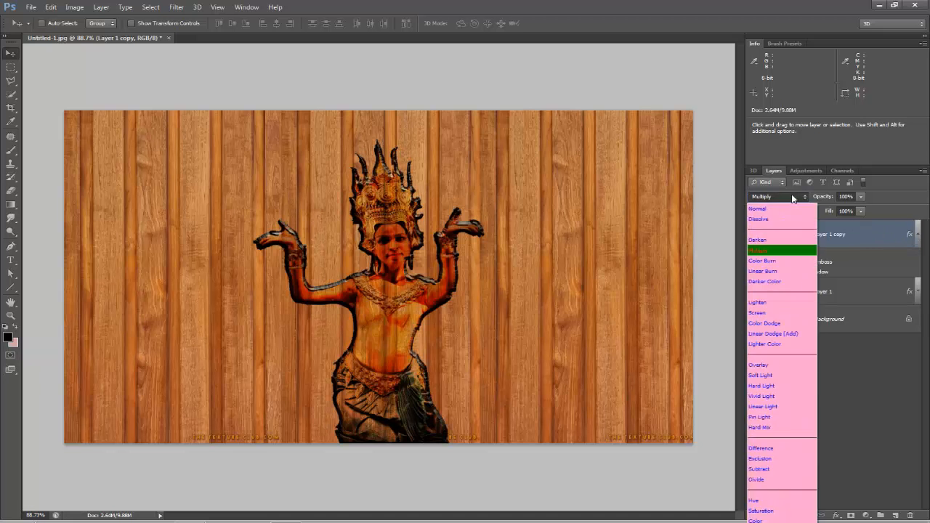
pyautogui.click(777, 210)
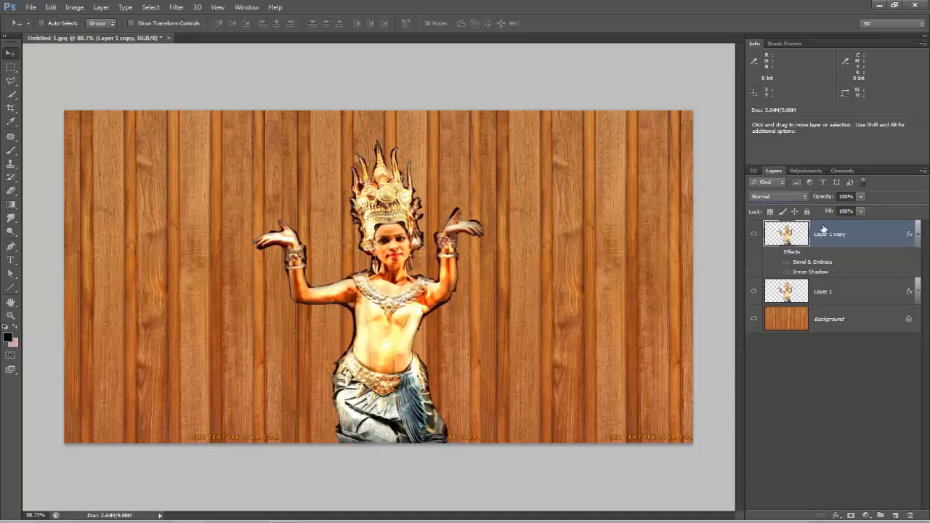
pyautogui.click(794, 197)
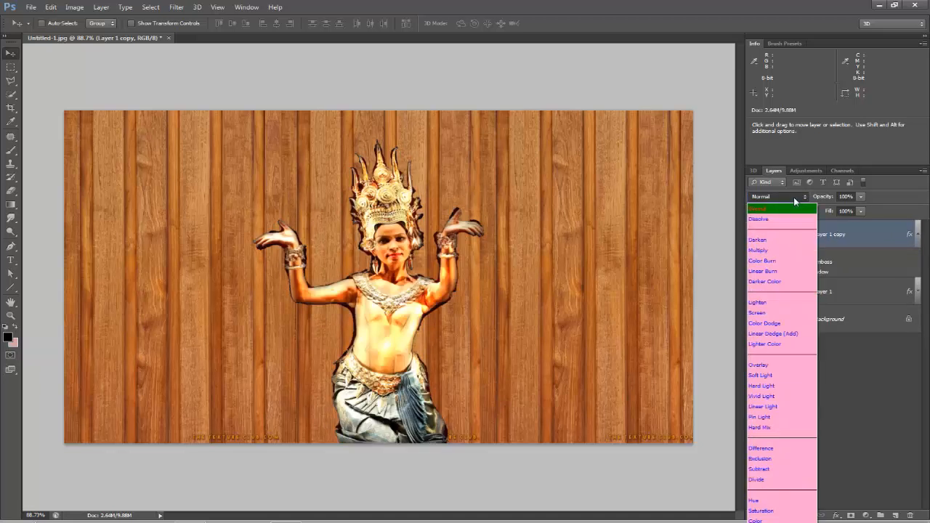
pyautogui.click(773, 313)
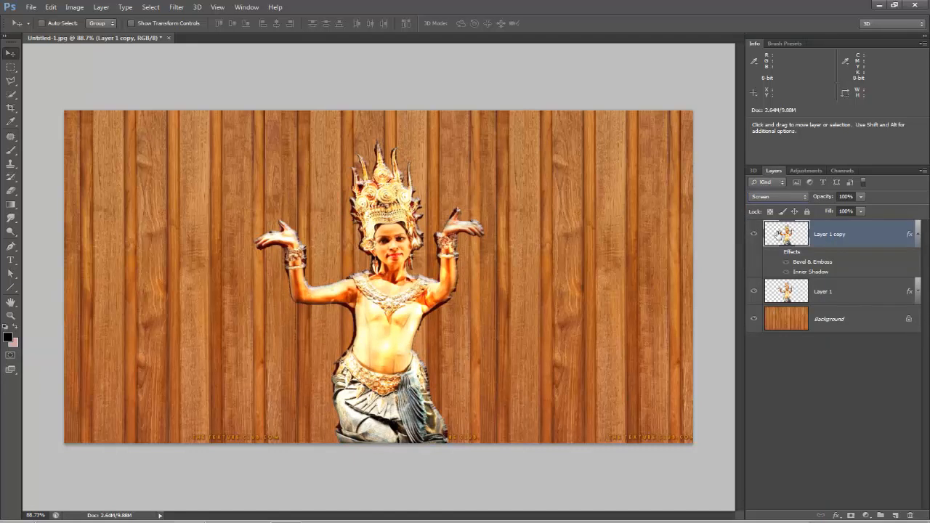
pyautogui.click(788, 194)
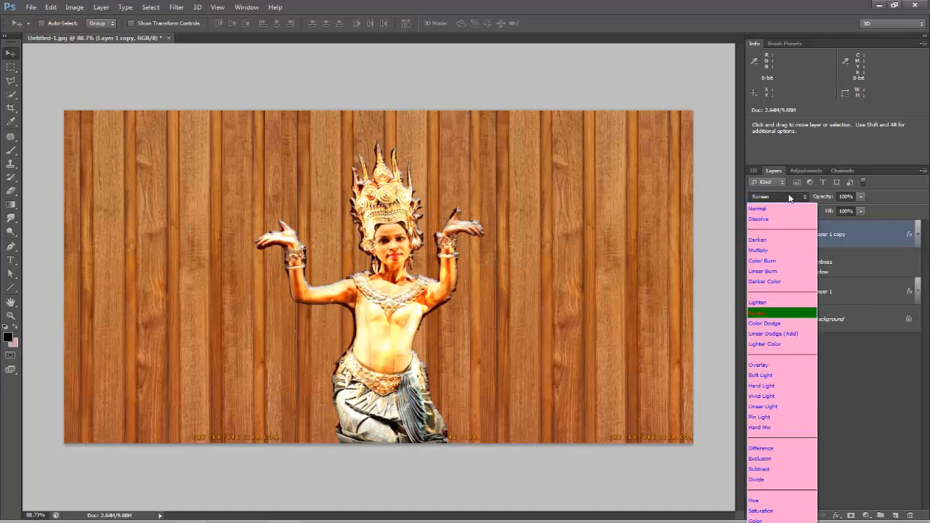
pyautogui.click(774, 304)
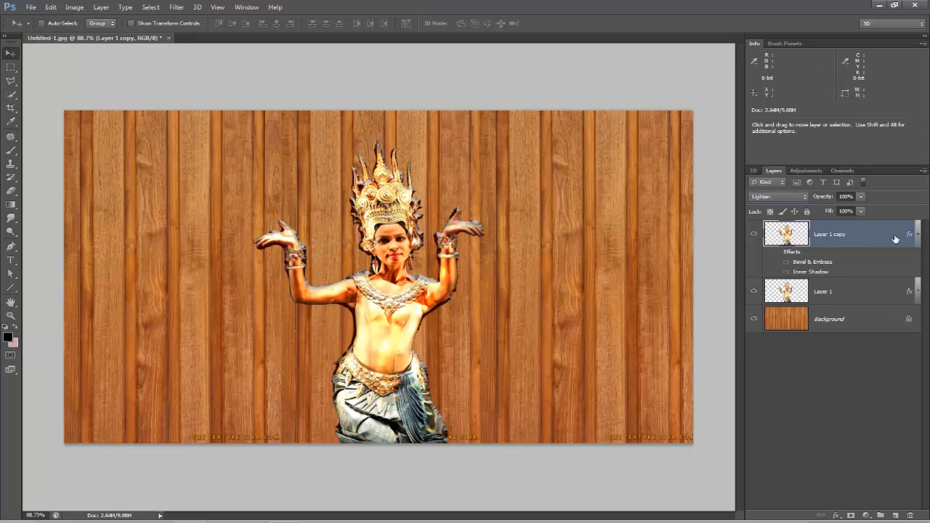
pyautogui.click(919, 235)
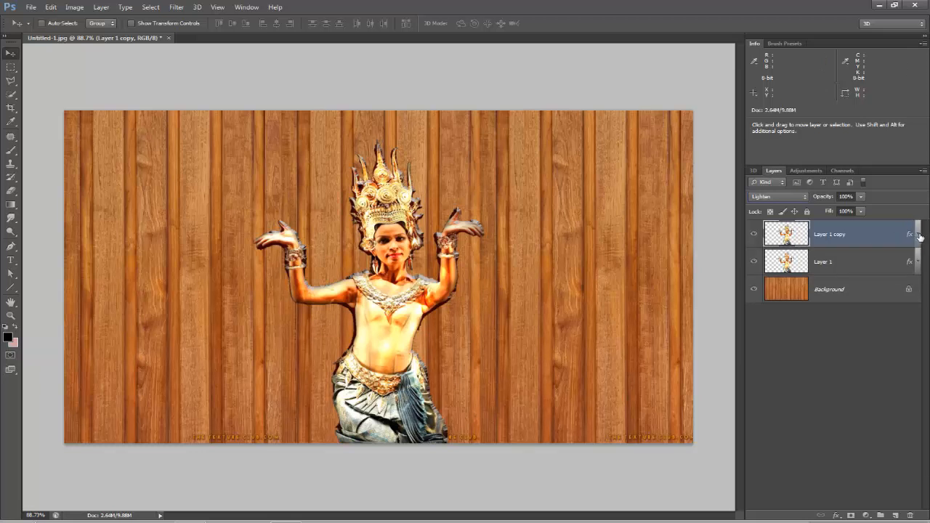
# Step: Try the Screen blend mode on the dancer copy once more and return it to Lighten
pyautogui.click(797, 198)
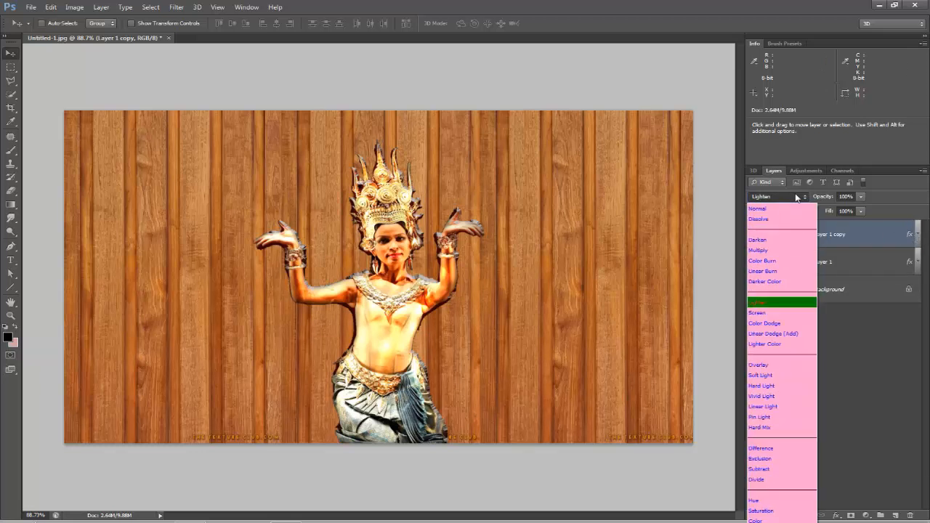
pyautogui.click(777, 313)
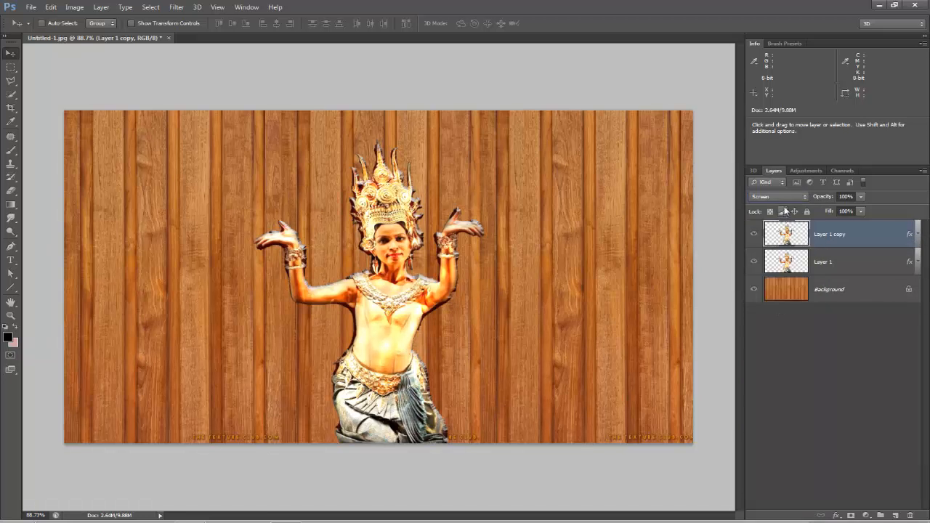
pyautogui.click(779, 197)
pyautogui.click(771, 303)
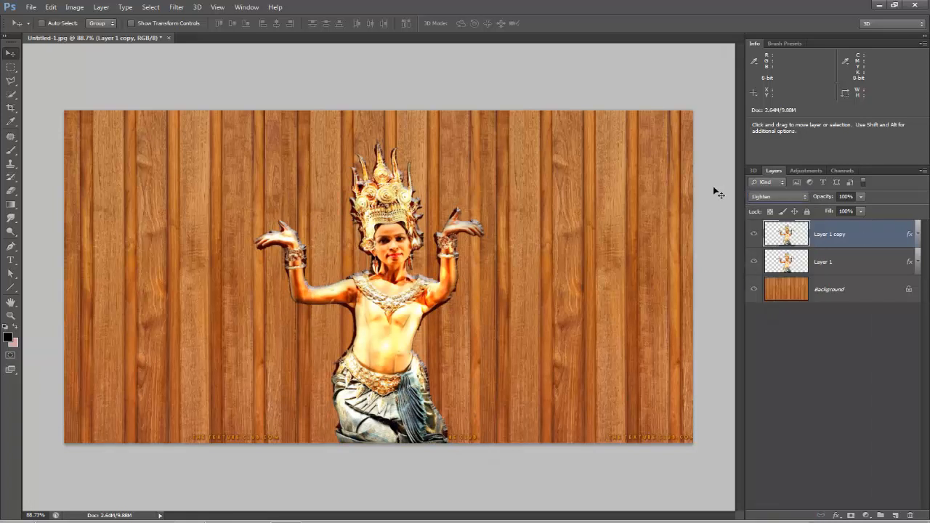
# Step: Set the Eraser to 41% opacity and partly erase the dancer copy over the headdress, arms and upper body
pyautogui.click(12, 190)
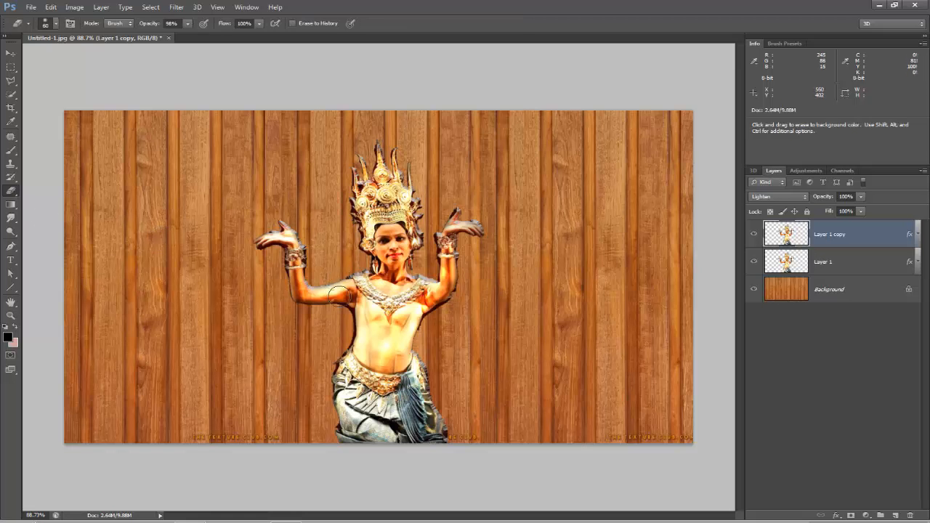
pyautogui.click(188, 24)
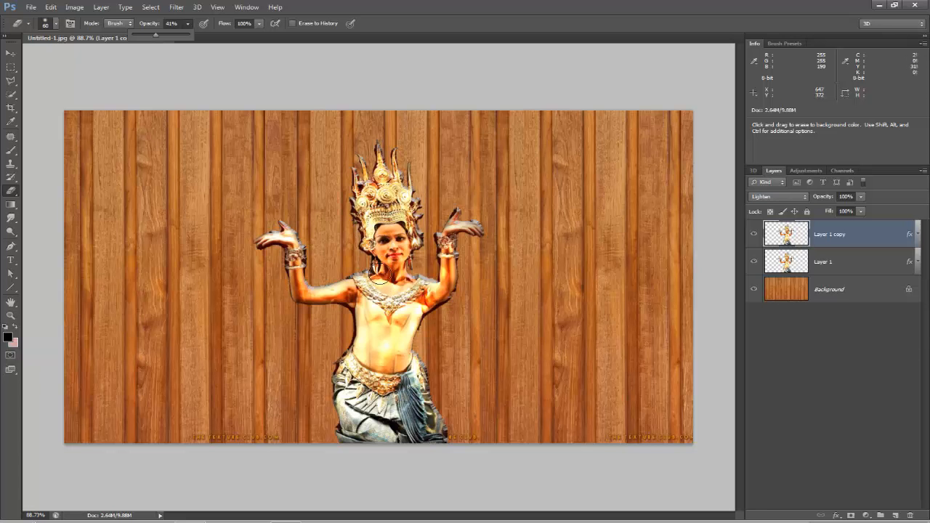
pyautogui.moveTo(360, 258)
pyautogui.mouseDown()
pyautogui.moveTo(395, 300)
pyautogui.moveTo(312, 289)
pyautogui.moveTo(269, 236)
pyautogui.moveTo(306, 267)
pyautogui.moveTo(298, 294)
pyautogui.moveTo(393, 301)
pyautogui.moveTo(348, 293)
pyautogui.moveTo(362, 335)
pyautogui.moveTo(410, 339)
pyautogui.moveTo(411, 311)
pyautogui.moveTo(382, 309)
pyautogui.moveTo(379, 376)
pyautogui.moveTo(403, 318)
pyautogui.moveTo(449, 285)
pyautogui.moveTo(461, 231)
pyautogui.moveTo(474, 222)
pyautogui.moveTo(407, 193)
pyautogui.moveTo(382, 148)
pyautogui.moveTo(384, 172)
pyautogui.moveTo(357, 236)
pyautogui.moveTo(357, 171)
pyautogui.moveTo(412, 168)
pyautogui.mouseUp()
pyautogui.moveTo(411, 205); pyautogui.dragTo(392, 165)
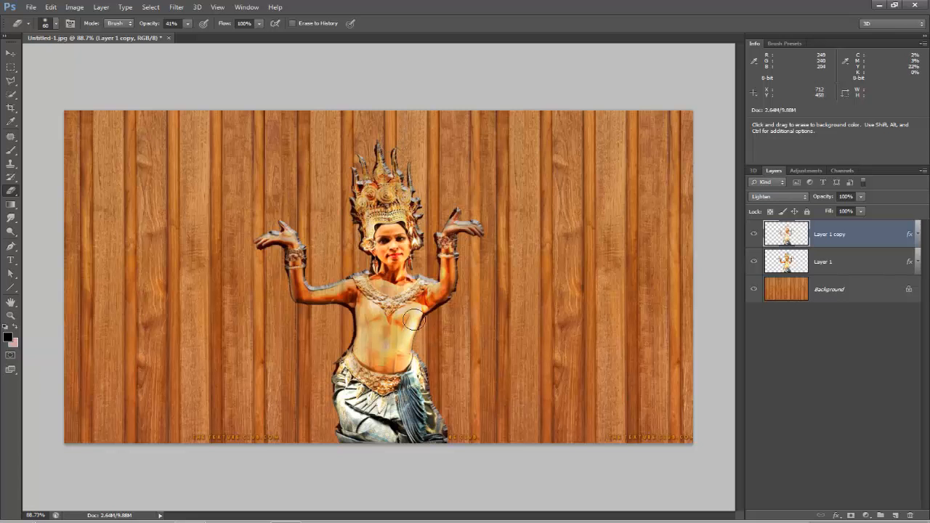
# Step: Partly erase the dancer copy over the torso, the raised arm, the waist and the skirt at 41% opacity
pyautogui.moveTo(413, 328); pyautogui.dragTo(406, 392)
pyautogui.moveTo(419, 321)
pyautogui.mouseDown()
pyautogui.moveTo(444, 275)
pyautogui.moveTo(442, 249)
pyautogui.mouseUp()
pyautogui.moveTo(414, 295)
pyautogui.mouseDown()
pyautogui.moveTo(409, 316)
pyautogui.moveTo(401, 364)
pyautogui.moveTo(380, 356)
pyautogui.moveTo(370, 306)
pyautogui.moveTo(361, 378)
pyautogui.mouseUp()
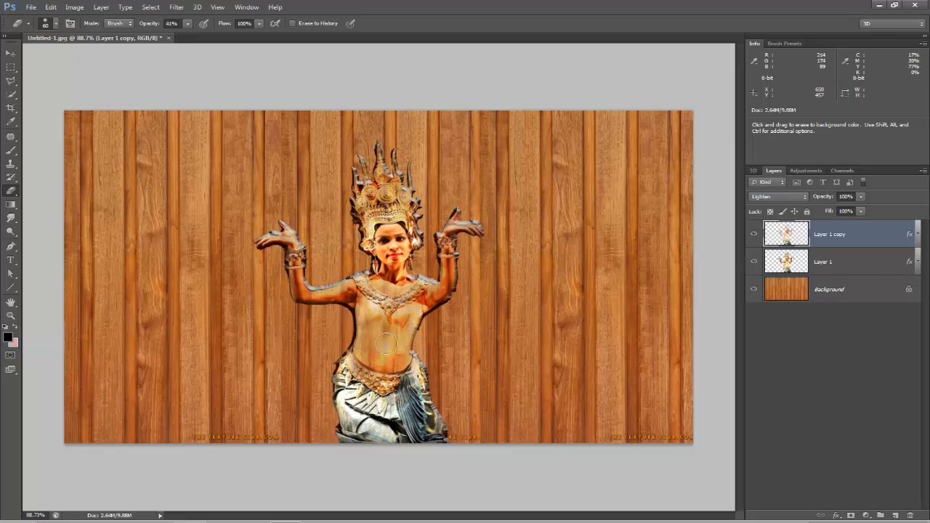
pyautogui.moveTo(387, 329); pyautogui.dragTo(386, 397)
pyautogui.moveTo(346, 362)
pyautogui.mouseDown()
pyautogui.moveTo(369, 434)
pyautogui.moveTo(349, 402)
pyautogui.moveTo(386, 427)
pyautogui.moveTo(424, 376)
pyautogui.moveTo(420, 364)
pyautogui.moveTo(383, 404)
pyautogui.moveTo(403, 445)
pyautogui.moveTo(337, 387)
pyautogui.moveTo(361, 449)
pyautogui.moveTo(363, 431)
pyautogui.moveTo(402, 415)
pyautogui.moveTo(339, 375)
pyautogui.moveTo(351, 409)
pyautogui.moveTo(338, 400)
pyautogui.moveTo(349, 433)
pyautogui.moveTo(416, 441)
pyautogui.moveTo(414, 378)
pyautogui.moveTo(426, 371)
pyautogui.moveTo(433, 450)
pyautogui.mouseUp()
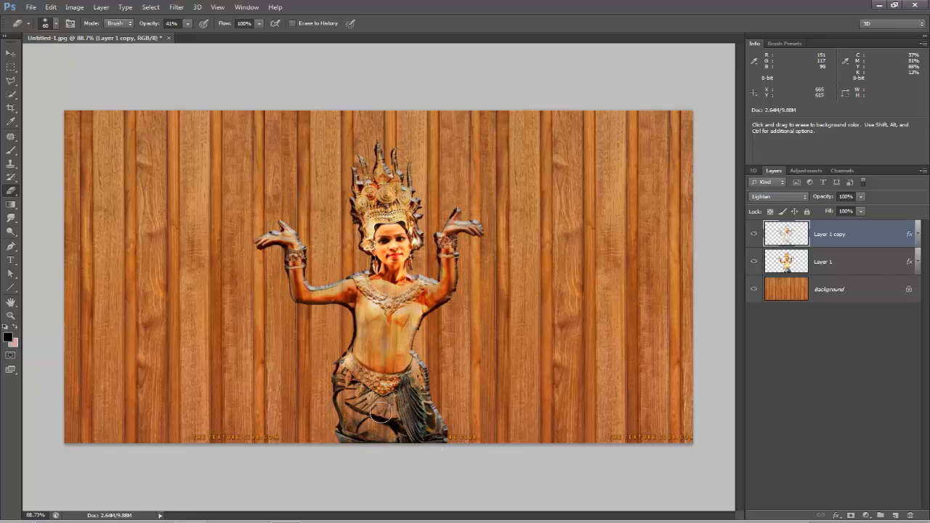
# Step: Erase the dancer copy over the skirt and headdress at 94% Eraser opacity, and undo the last stroke over the arm
pyautogui.click(187, 24)
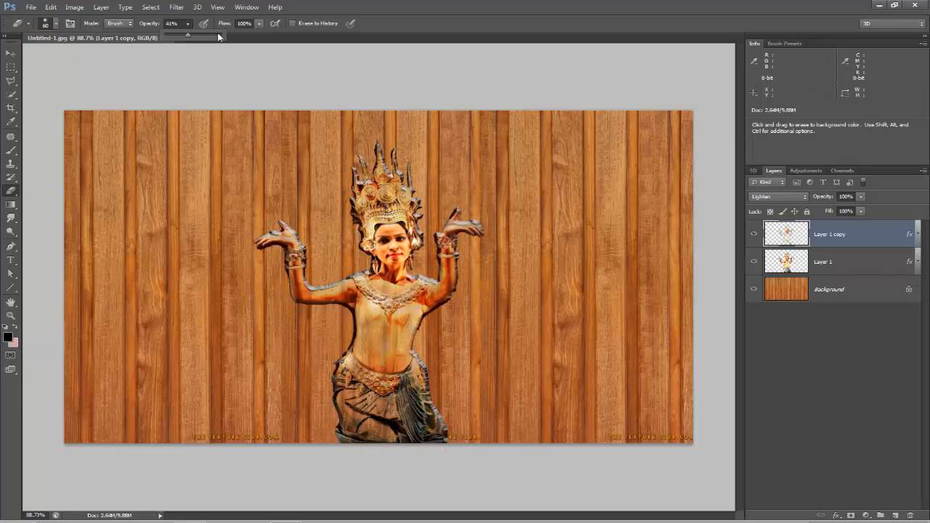
pyautogui.moveTo(343, 404)
pyautogui.mouseDown()
pyautogui.moveTo(356, 429)
pyautogui.moveTo(348, 389)
pyautogui.moveTo(370, 424)
pyautogui.moveTo(371, 402)
pyautogui.moveTo(383, 418)
pyautogui.moveTo(401, 411)
pyautogui.moveTo(410, 431)
pyautogui.moveTo(419, 385)
pyautogui.moveTo(423, 418)
pyautogui.moveTo(441, 441)
pyautogui.moveTo(436, 425)
pyautogui.moveTo(388, 412)
pyautogui.mouseUp()
pyautogui.moveTo(348, 367)
pyautogui.mouseDown()
pyautogui.moveTo(377, 394)
pyautogui.moveTo(424, 365)
pyautogui.moveTo(412, 393)
pyautogui.moveTo(396, 394)
pyautogui.moveTo(402, 384)
pyautogui.moveTo(431, 388)
pyautogui.mouseUp()
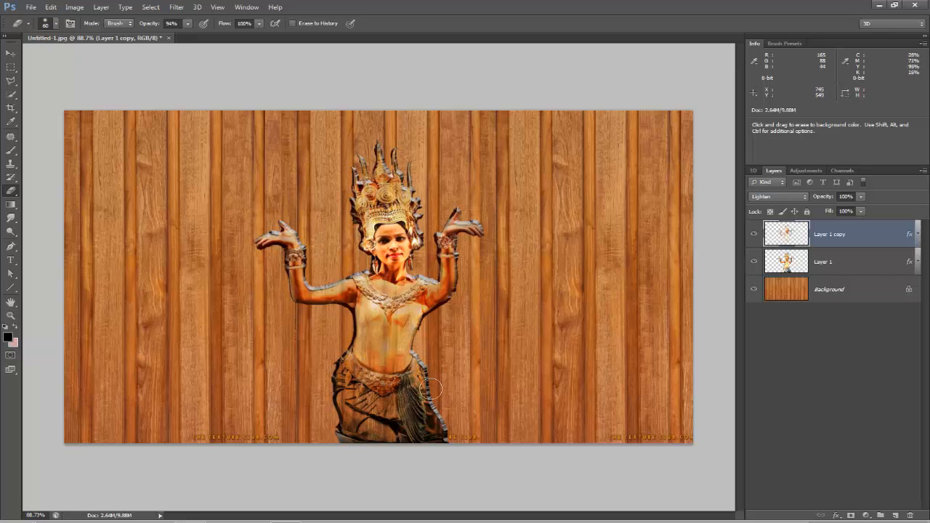
pyautogui.moveTo(362, 211)
pyautogui.mouseDown()
pyautogui.moveTo(407, 191)
pyautogui.moveTo(380, 161)
pyautogui.moveTo(354, 198)
pyautogui.moveTo(360, 167)
pyautogui.moveTo(427, 227)
pyautogui.moveTo(416, 213)
pyautogui.moveTo(381, 205)
pyautogui.moveTo(368, 213)
pyautogui.moveTo(388, 212)
pyautogui.moveTo(365, 221)
pyautogui.moveTo(359, 249)
pyautogui.moveTo(362, 236)
pyautogui.moveTo(422, 239)
pyautogui.mouseUp()
pyautogui.moveTo(328, 268)
pyautogui.mouseDown()
pyautogui.moveTo(318, 246)
pyautogui.moveTo(247, 224)
pyautogui.mouseUp()
pyautogui.hotkey('ctrl', 'z')
# Step: Set the Eraser to 45% opacity and fade the dancer copy over the chest, necklace and belly
pyautogui.click(186, 25)
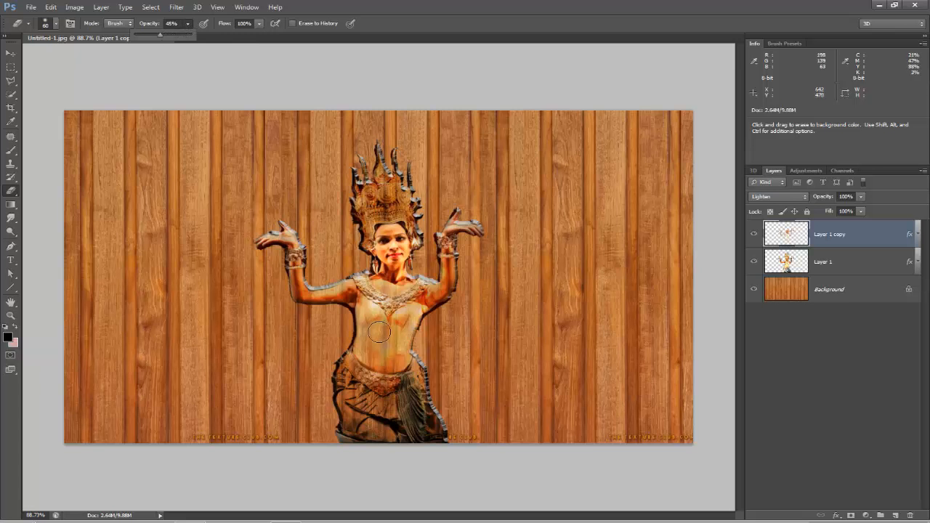
pyautogui.moveTo(370, 306); pyautogui.dragTo(375, 337)
pyautogui.moveTo(407, 305); pyautogui.dragTo(411, 330)
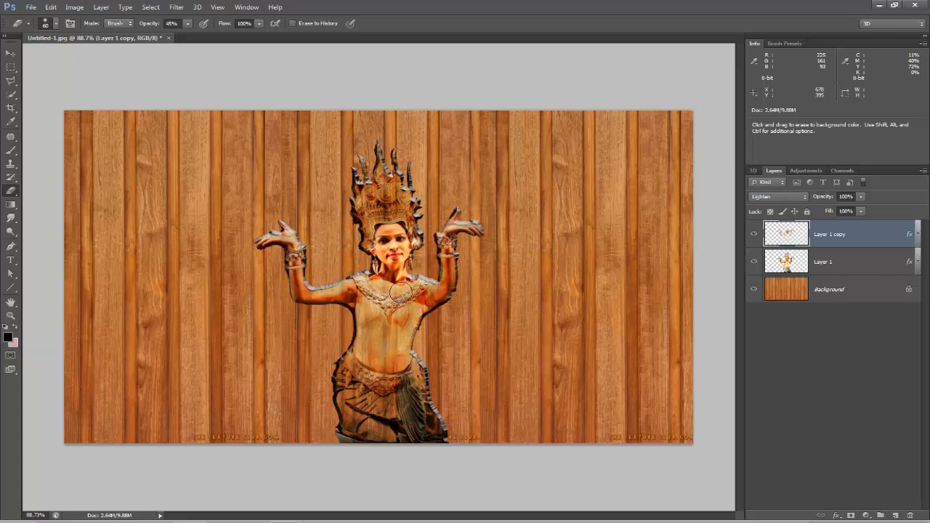
pyautogui.moveTo(410, 290); pyautogui.dragTo(374, 284)
pyautogui.moveTo(381, 327)
pyautogui.mouseDown()
pyautogui.moveTo(398, 348)
pyautogui.moveTo(405, 330)
pyautogui.moveTo(392, 352)
pyautogui.mouseUp()
pyautogui.moveTo(411, 305); pyautogui.dragTo(423, 301)
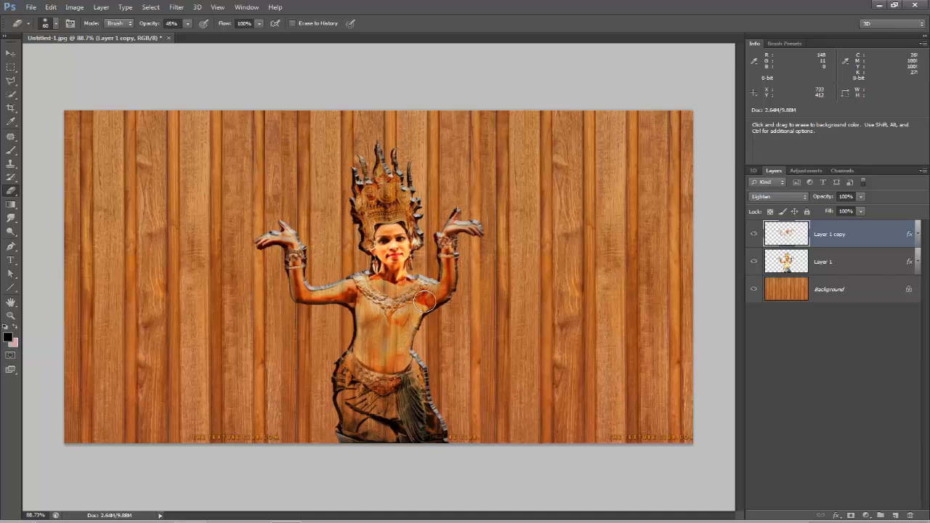
# Step: Fade the dancer copy over the face and neck with the Eraser at 45% opacity
pyautogui.moveTo(404, 230); pyautogui.dragTo(399, 285)
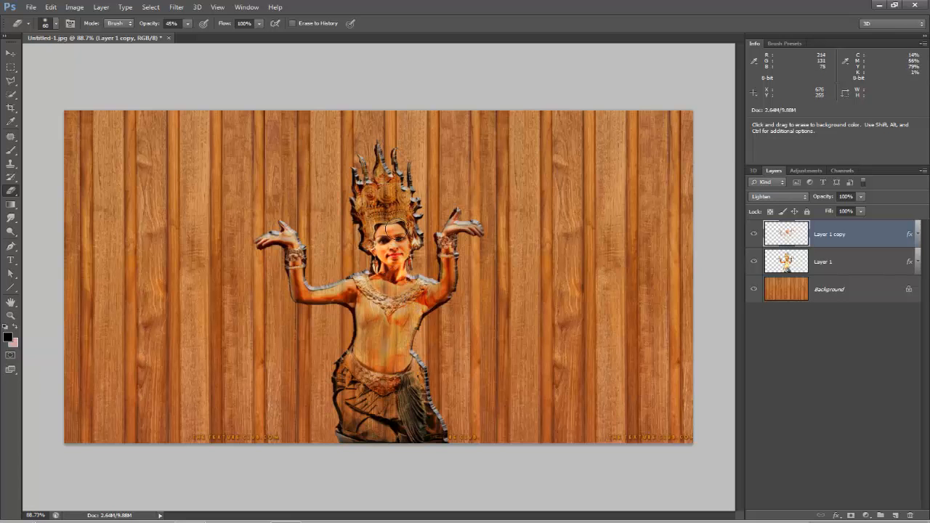
pyautogui.moveTo(397, 230); pyautogui.dragTo(381, 249)
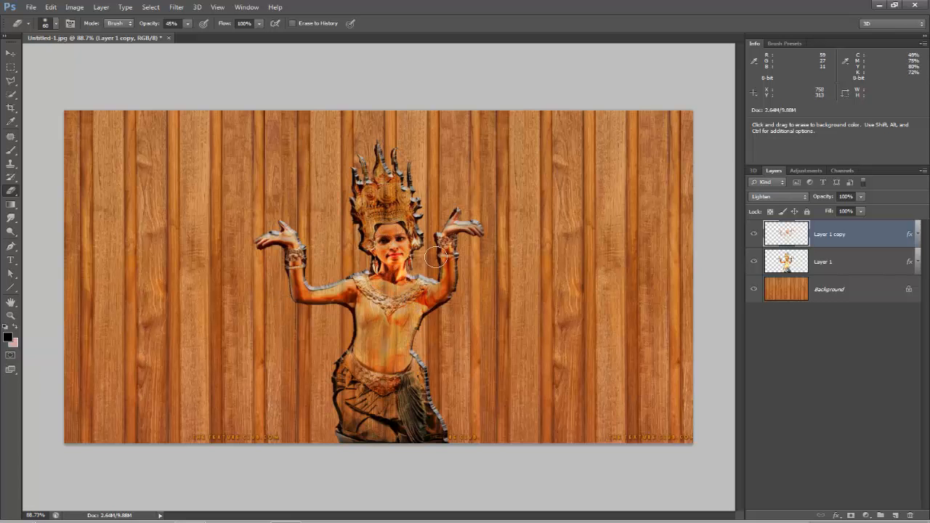
pyautogui.scroll(-1, 434, 255)
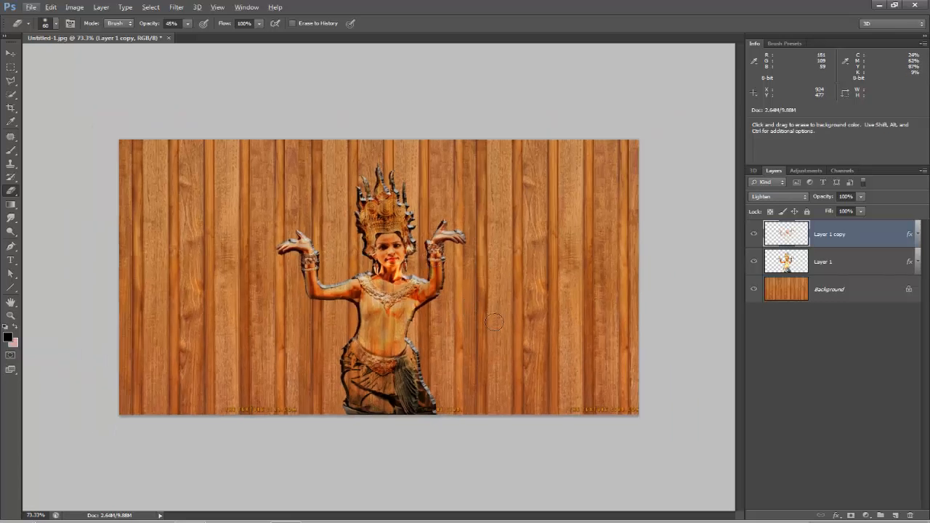
pyautogui.scroll(1, 495, 322)
pyautogui.scroll(-1, 494, 322)
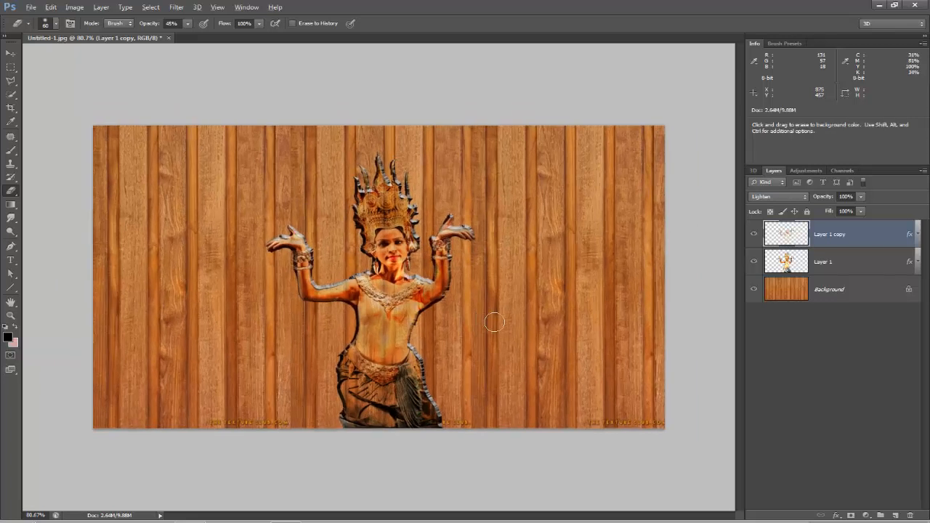
# Step: Apply a Vibrance adjustment to Layer 1 with vibrance at -100 and saturation at its minimum
pyautogui.click(866, 275)
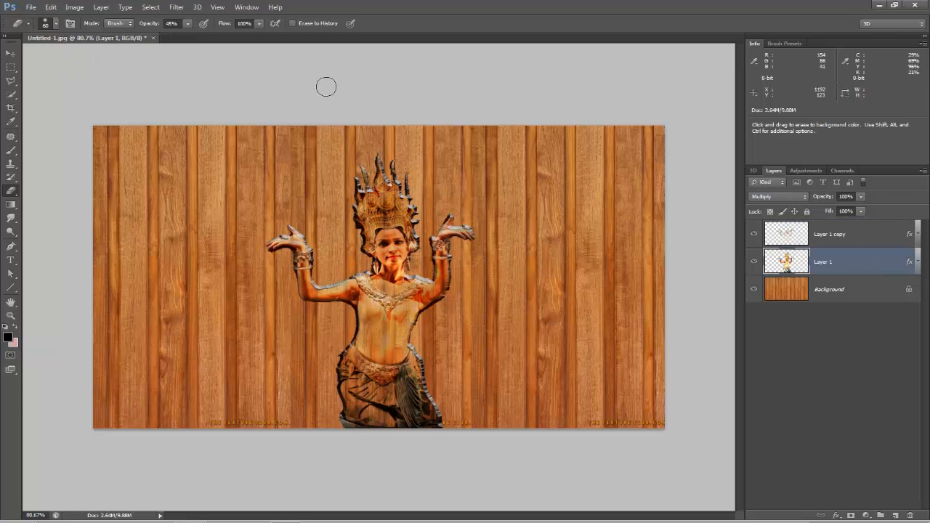
pyautogui.click(74, 7)
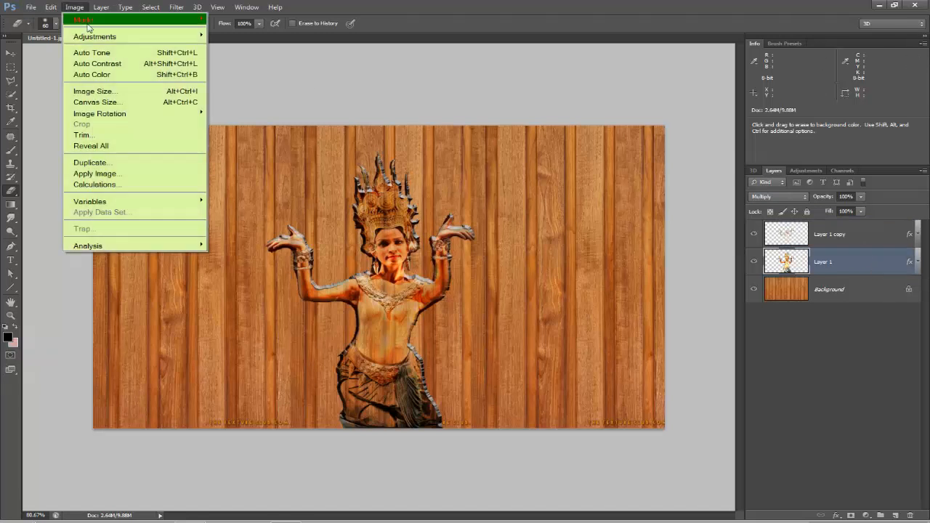
pyautogui.moveTo(95, 37)
pyautogui.click(251, 87)
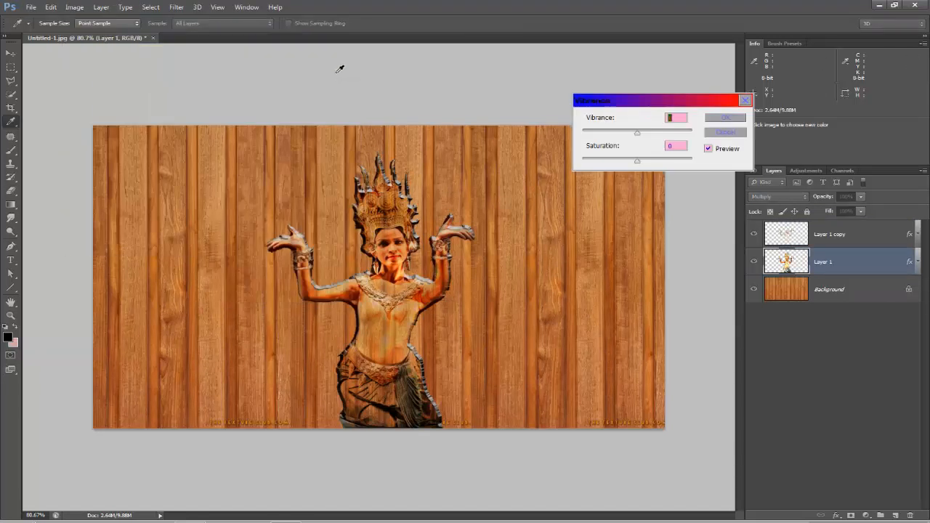
pyautogui.moveTo(638, 135); pyautogui.dragTo(575, 132)
pyautogui.moveTo(640, 161); pyautogui.dragTo(573, 164)
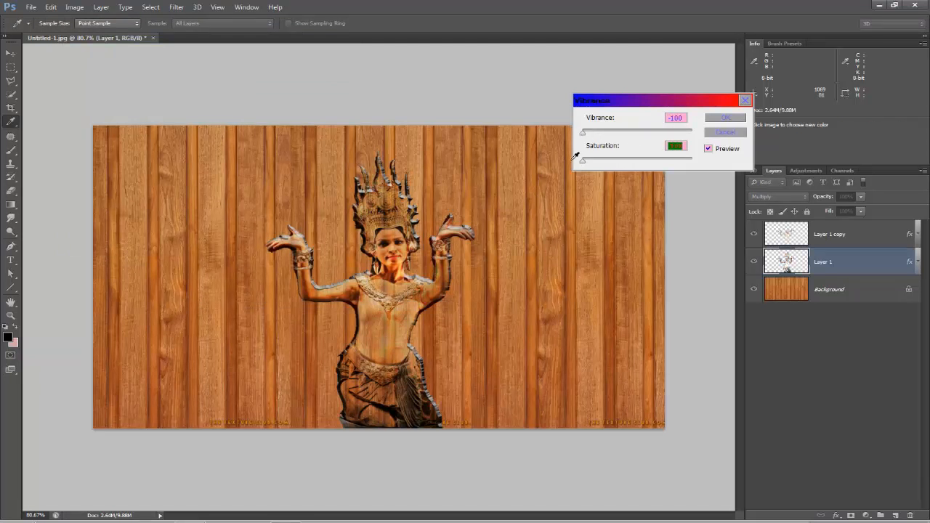
pyautogui.click(727, 118)
pyautogui.press('e')
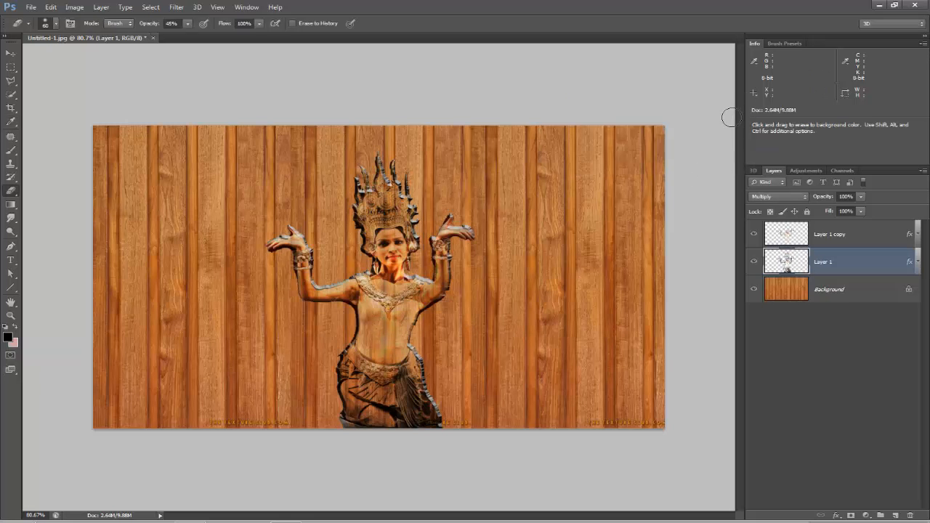
# Step: Apply a Vibrance adjustment to Layer 1 copy with vibrance at its maximum and saturation raised slightly
pyautogui.click(847, 233)
pyautogui.click(75, 7)
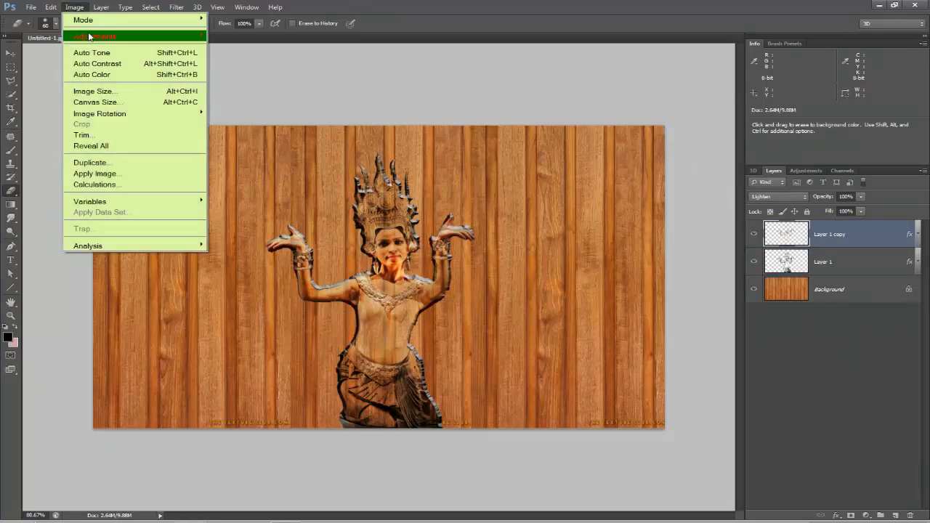
pyautogui.moveTo(89, 37)
pyautogui.click(254, 85)
pyautogui.moveTo(640, 129); pyautogui.dragTo(693, 130)
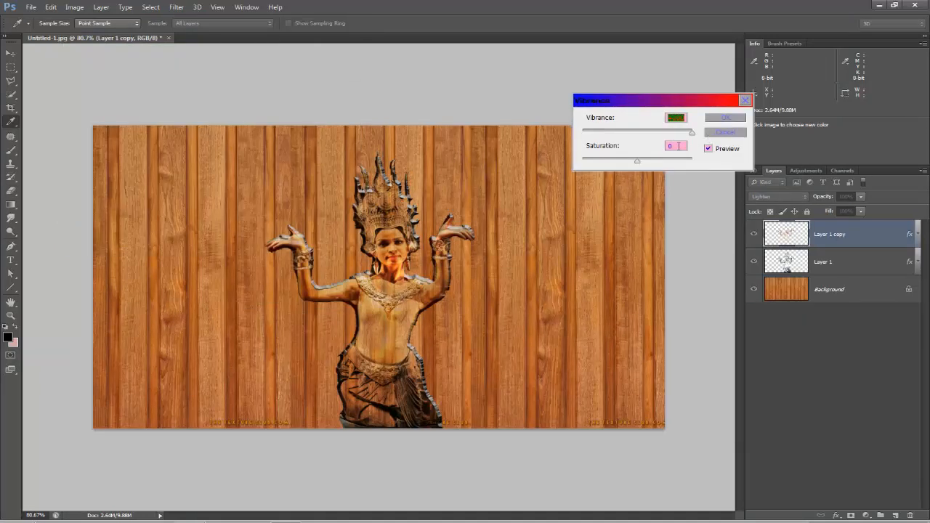
pyautogui.moveTo(637, 166)
pyautogui.mouseDown()
pyautogui.moveTo(660, 166)
pyautogui.moveTo(642, 165)
pyautogui.mouseUp()
pyautogui.click(723, 117)
pyautogui.press('e')
pyautogui.hotkey('ctrl', '-')
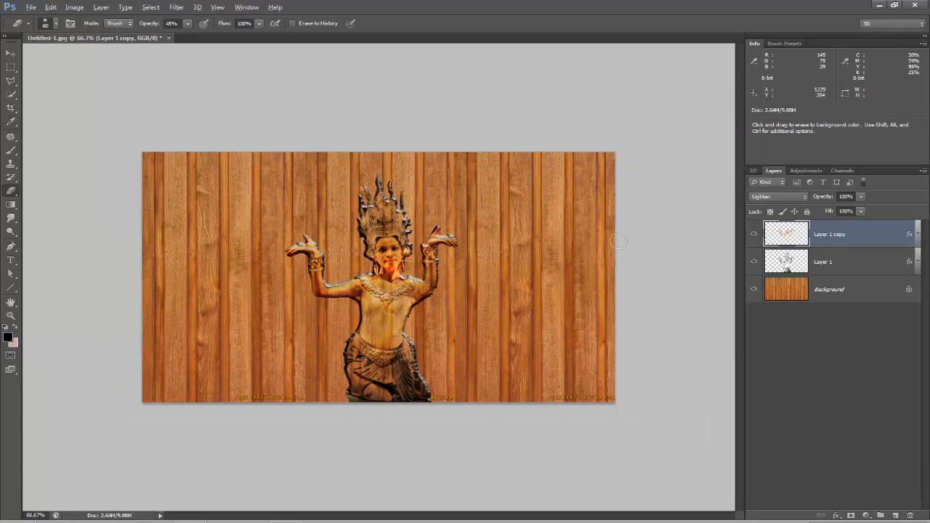
pyautogui.scroll(-1, 617, 241)
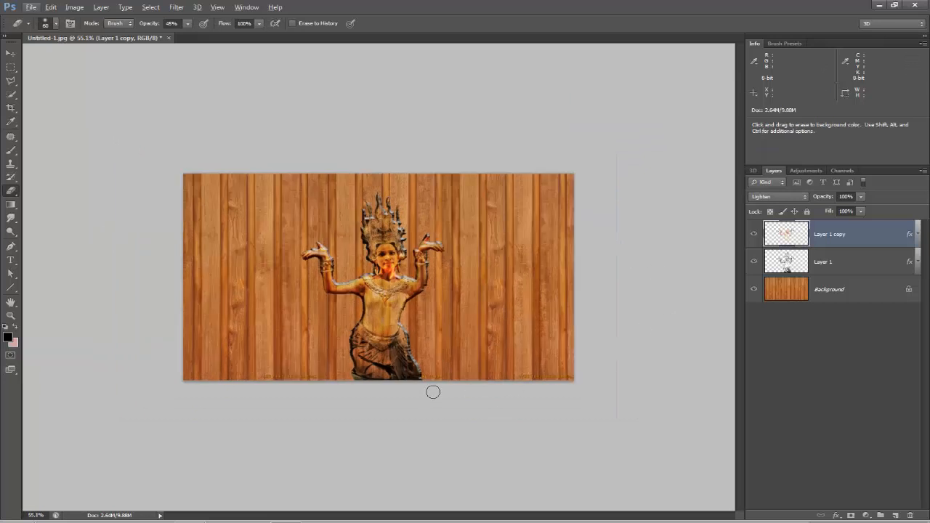
pyautogui.hotkey('ctrl', '+')
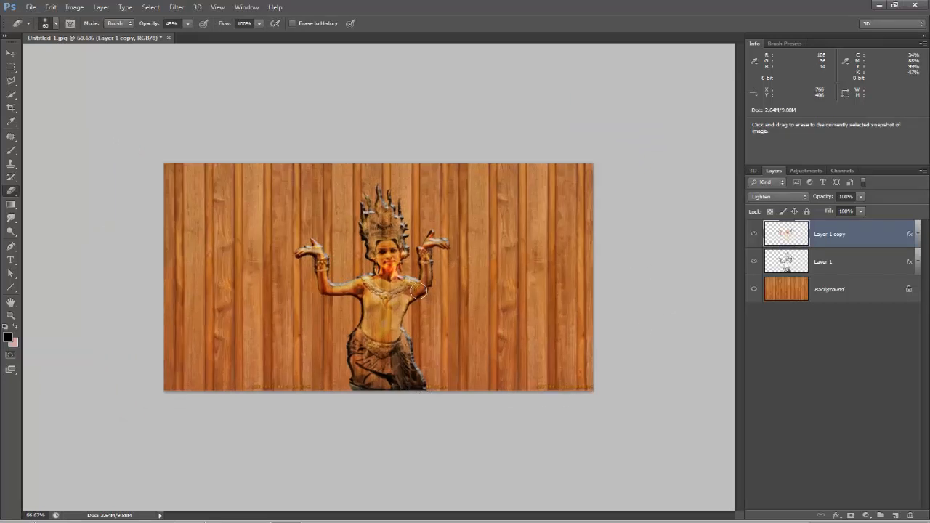
pyautogui.scroll(2, 419, 290)
pyautogui.scroll(1, 506, 478)
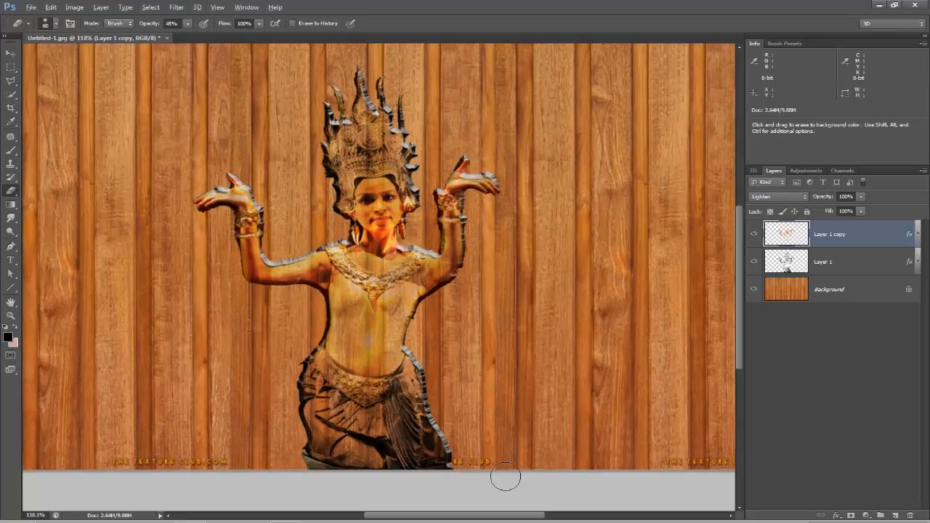
pyautogui.scroll(-1, 506, 478)
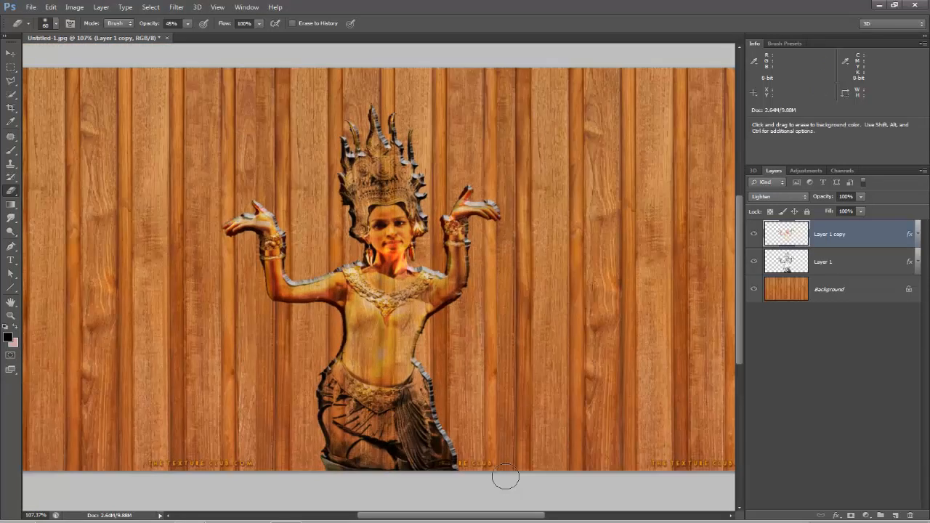